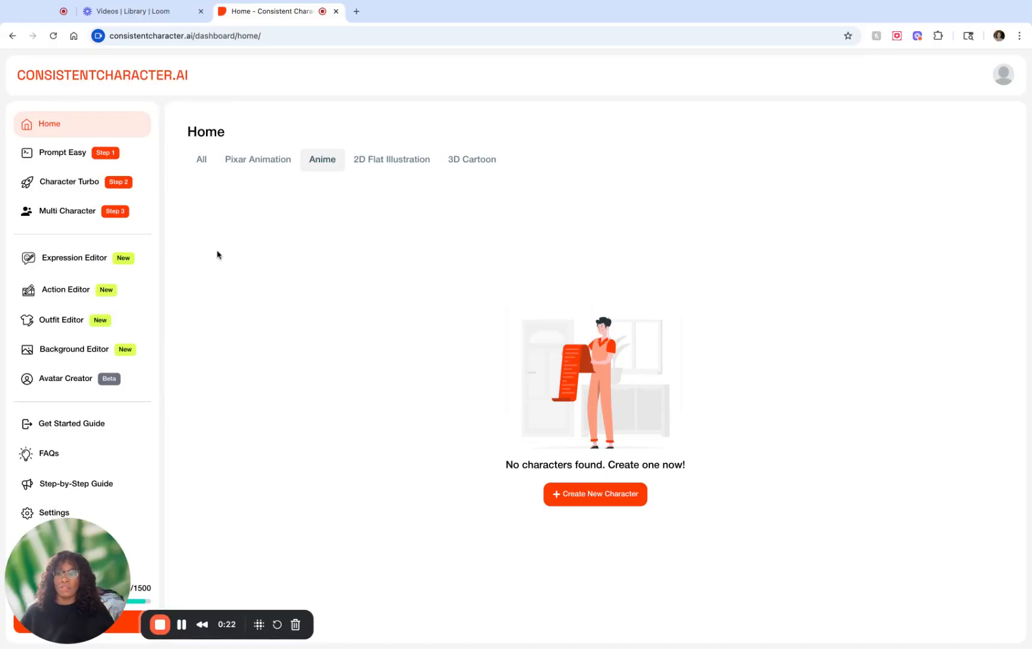
- Create a Prompt Easy character from "Young black 10 year boy, he is charismatic, wearing a baseball hat, plain green t-shirt, long shorts, plain socks and shoes"
left_click(79, 159)
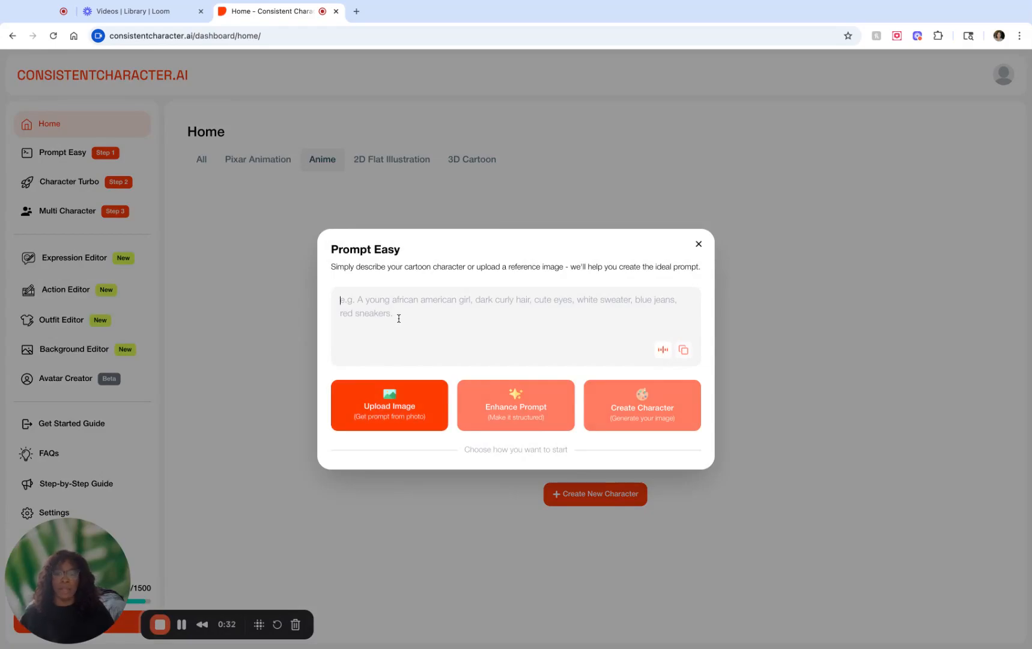
type("Young black 10 year boy, he is charismatic, wearing a baseball hat, plain green t-shirt, long shorts, plain socks and shoes")
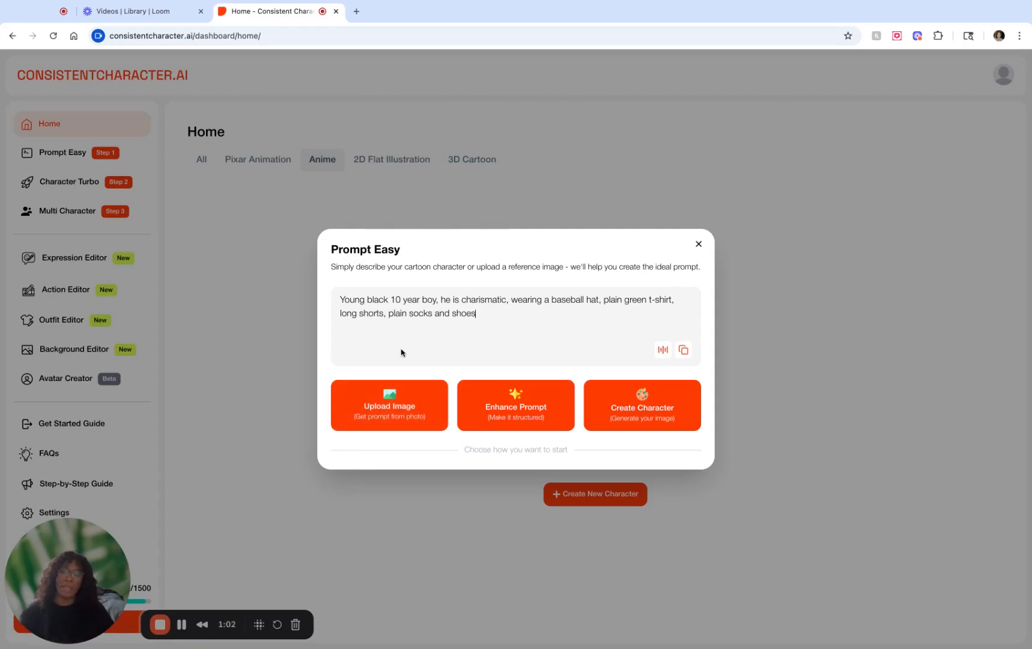
left_click(630, 413)
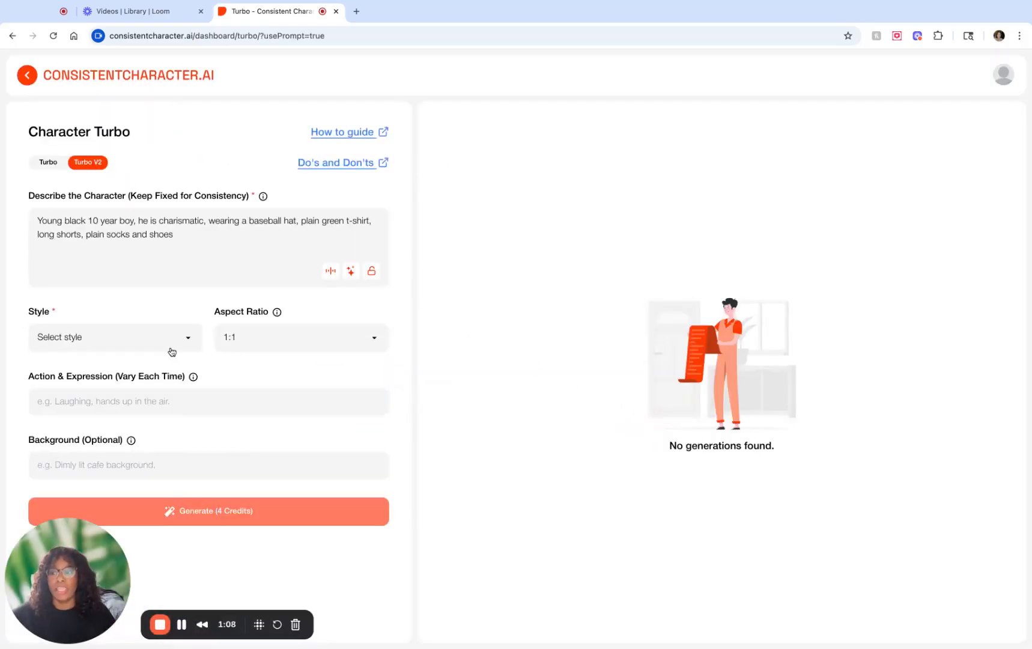
- Set the style to Pixar Animation and the action and expression to "hands in his pocket, walking down the street"
left_click(172, 345)
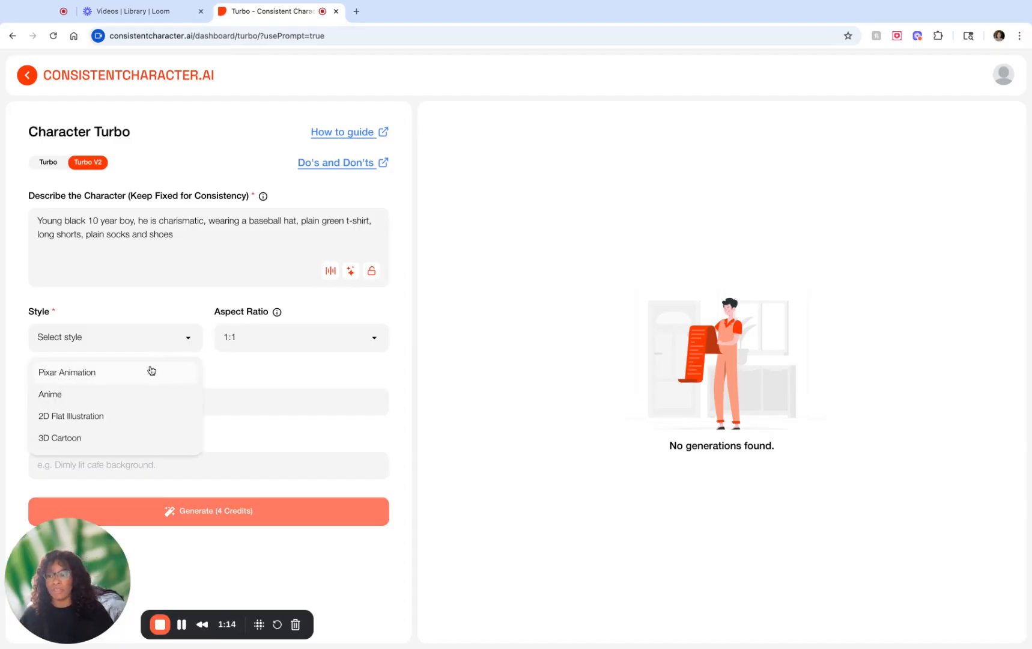
left_click(128, 372)
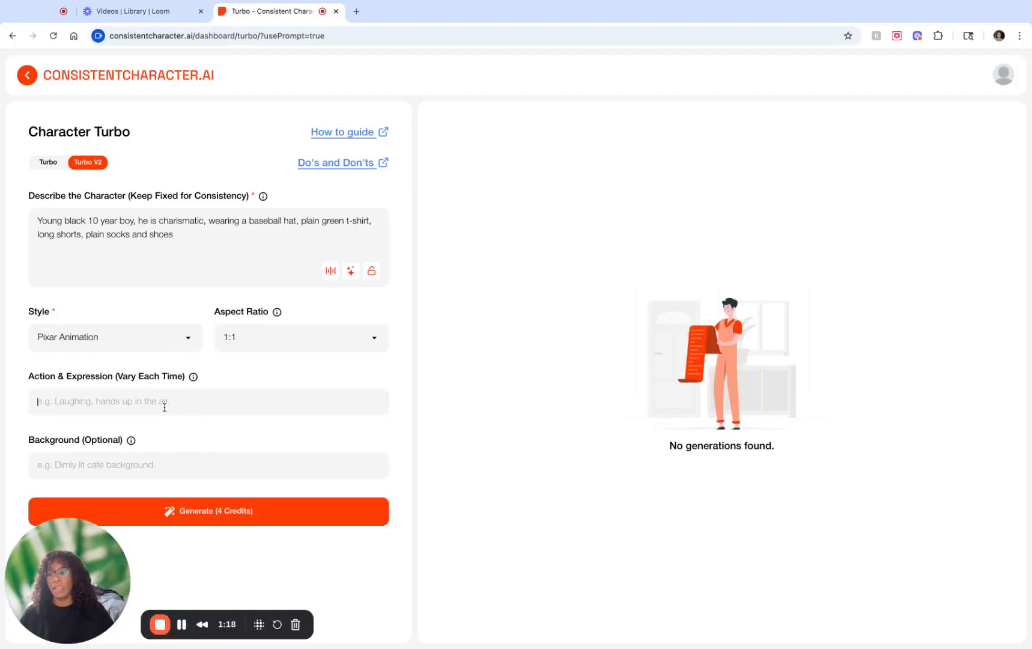
type("hands ")
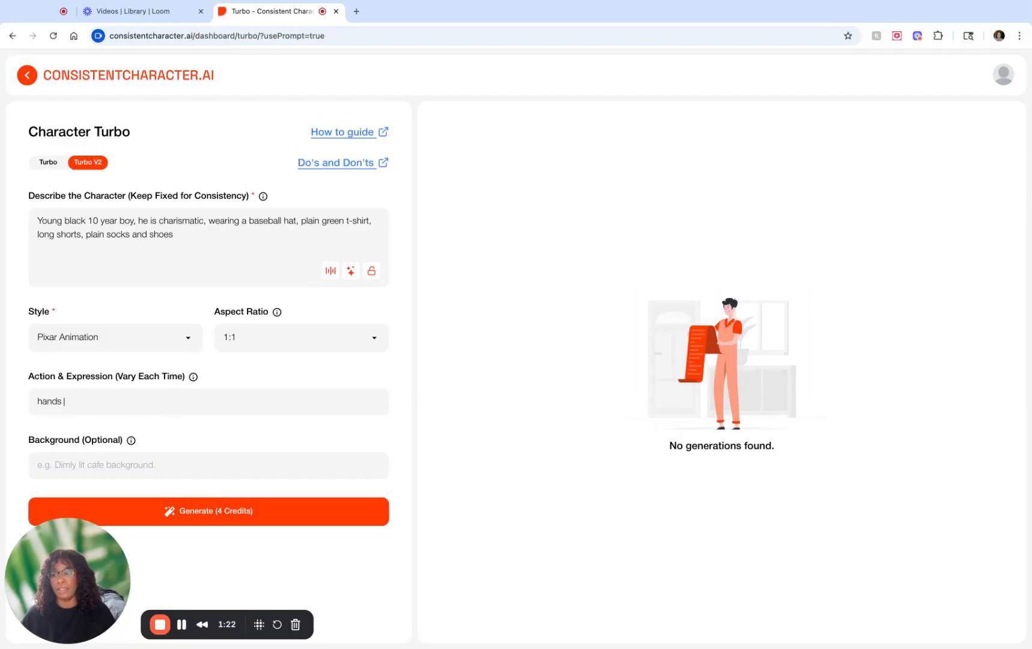
type("in his p")
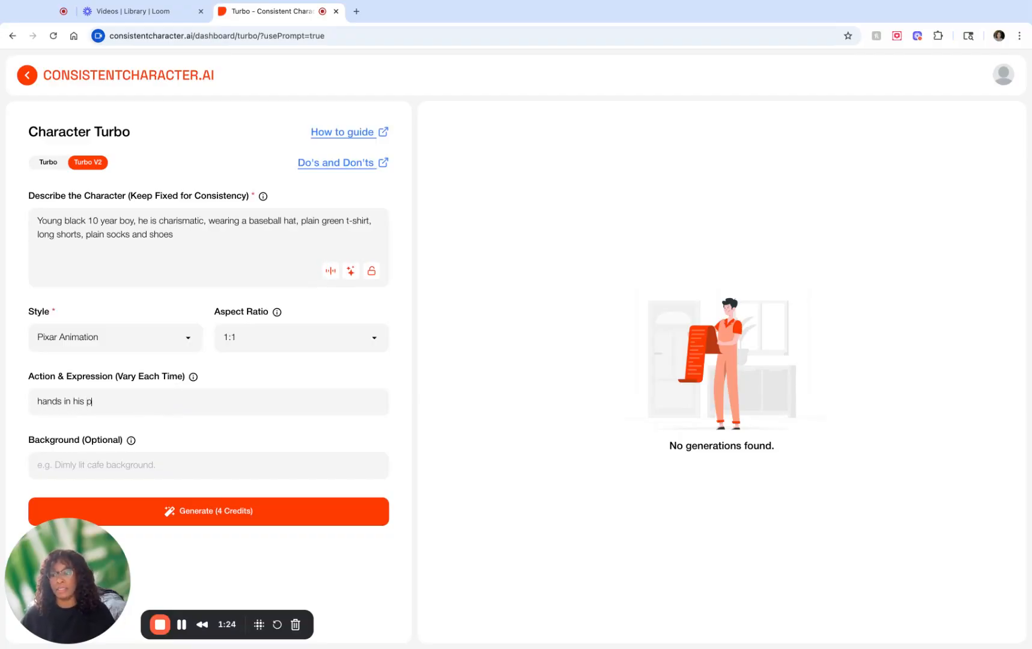
type("ocket, walking down the street")
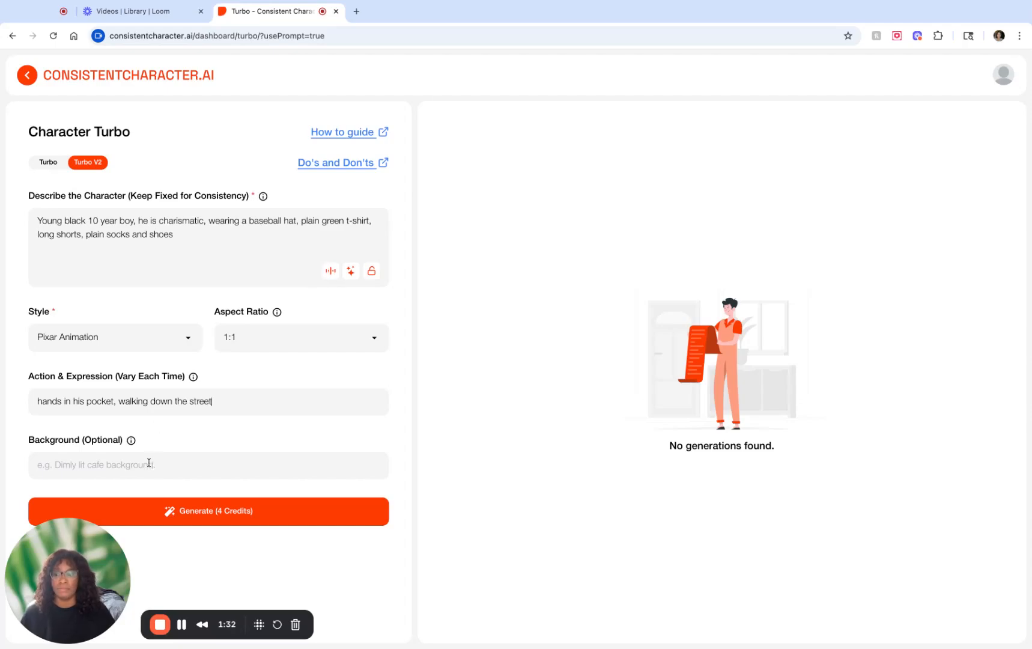
- Set the background to "neighborhood" and generate the character image
left_click(149, 463)
type("neig")
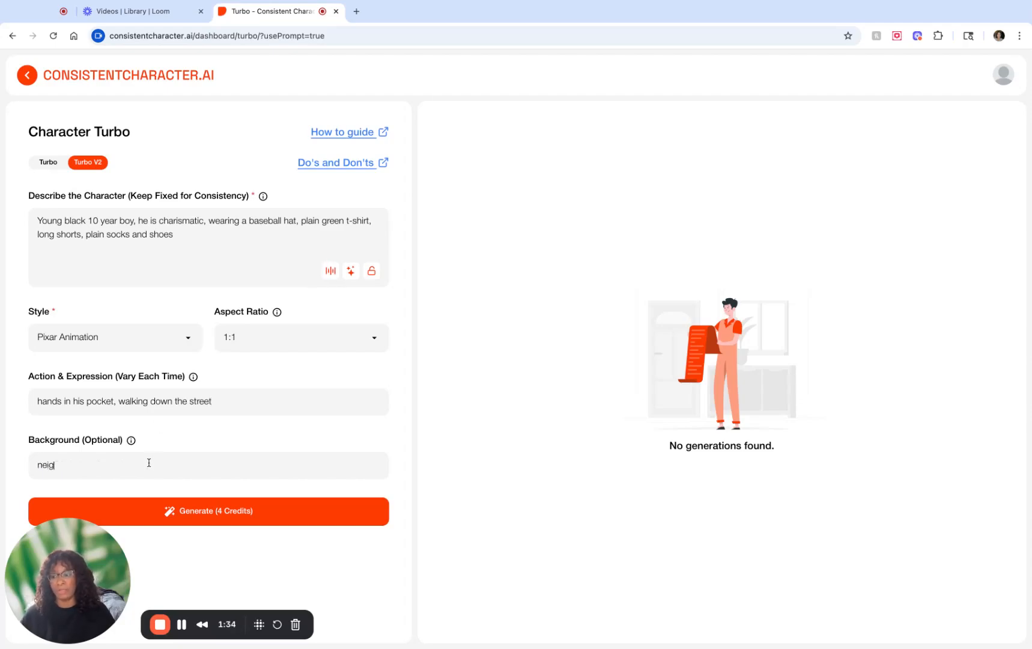
type("hborhodd")
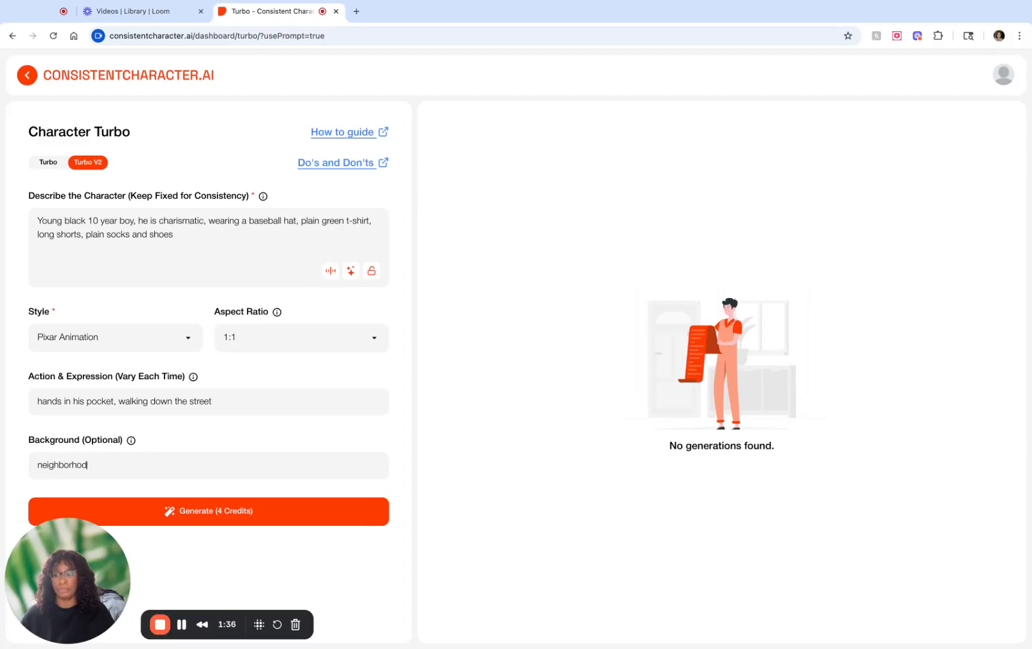
key("BackSpace")
type("od")
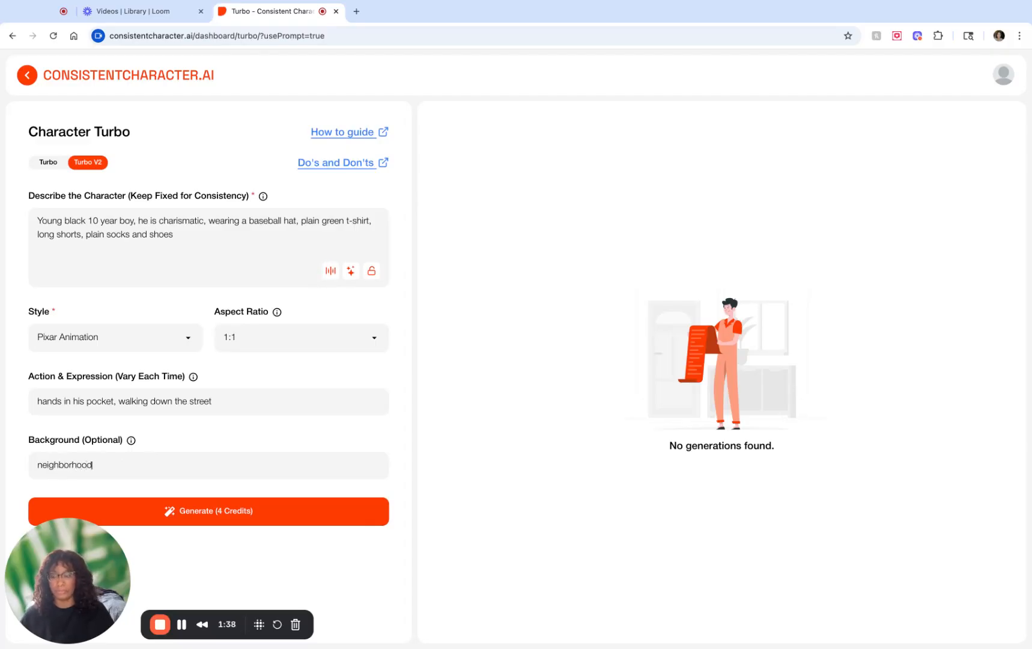
left_click(177, 519)
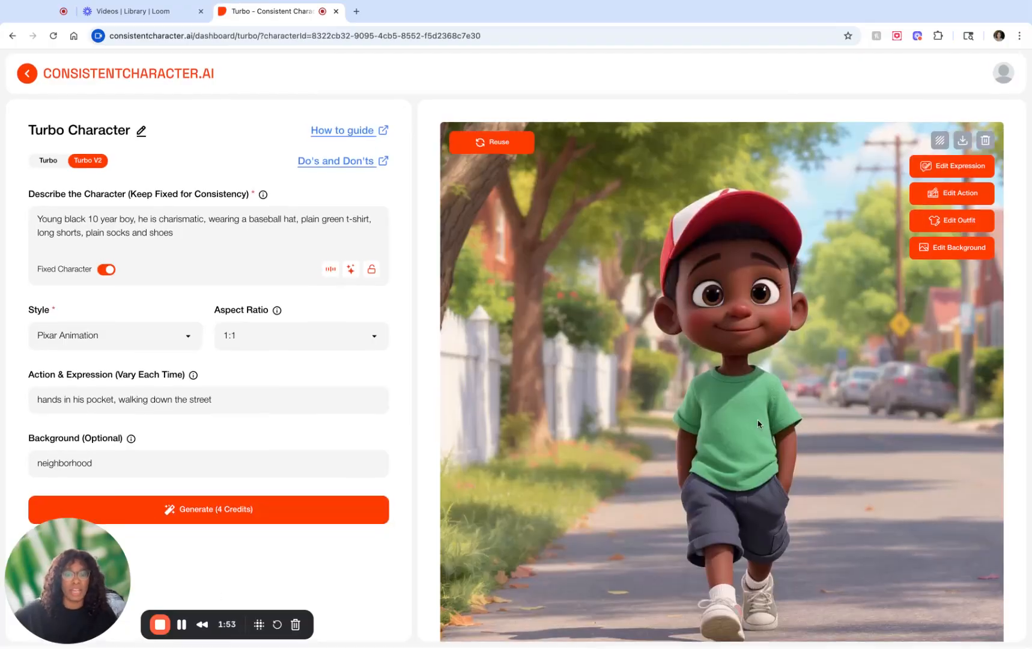
- Turn off Fixed Character and generate a different look from the same description, action and background
scroll(759, 419, "down", 3)
scroll(759, 396, "down", 2)
scroll(759, 386, "up", 3)
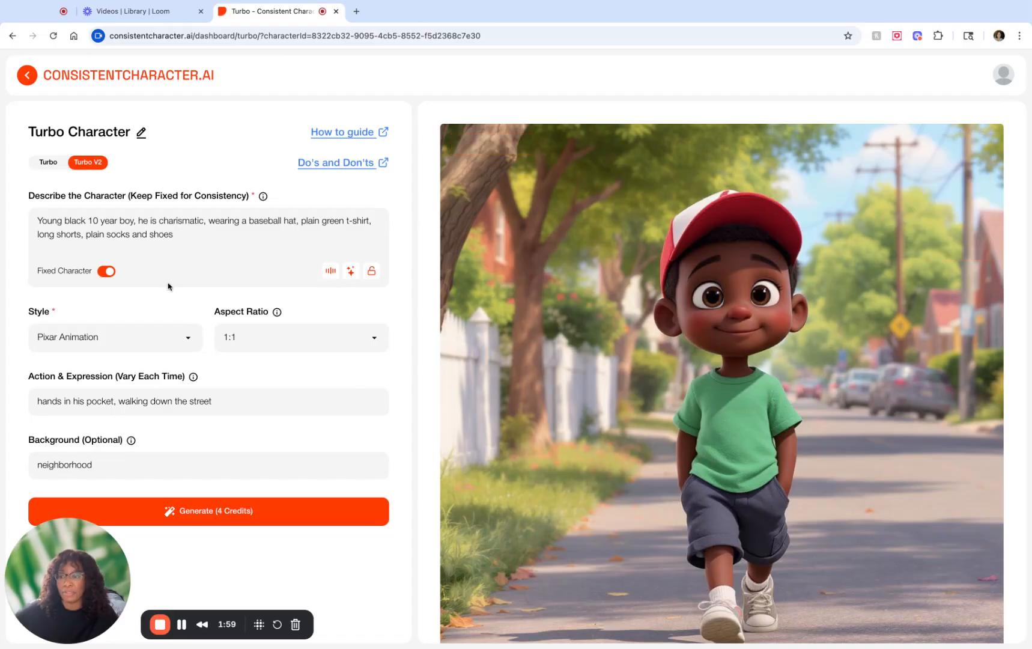
mouse_move(108, 275)
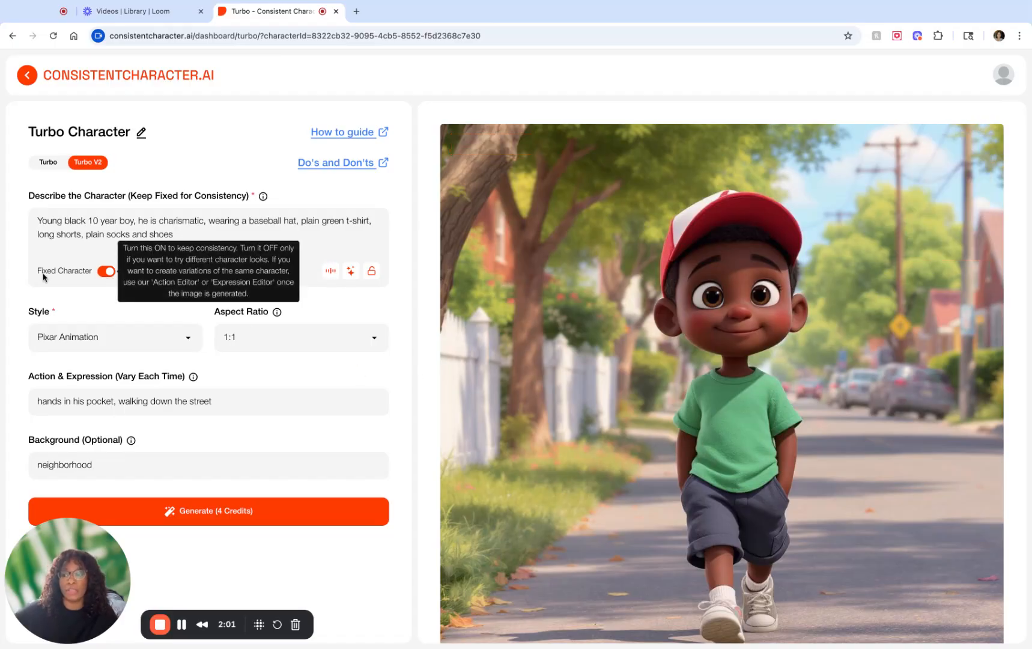
left_click(106, 271)
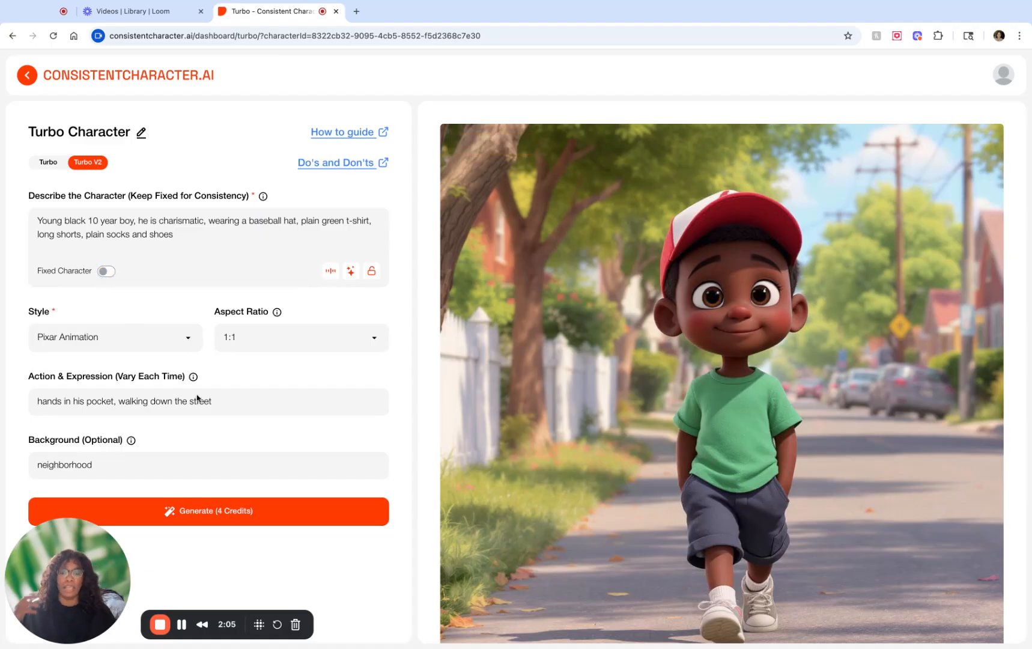
left_click(235, 510)
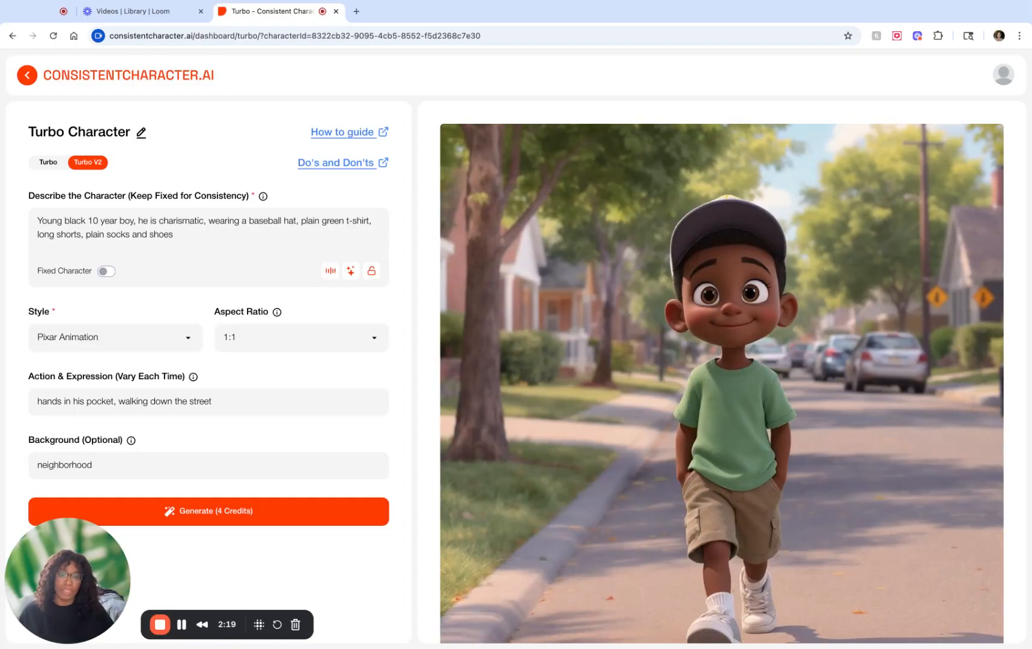
- Turn Fixed Character back on to keep the newly generated look consistent
mouse_move(801, 334)
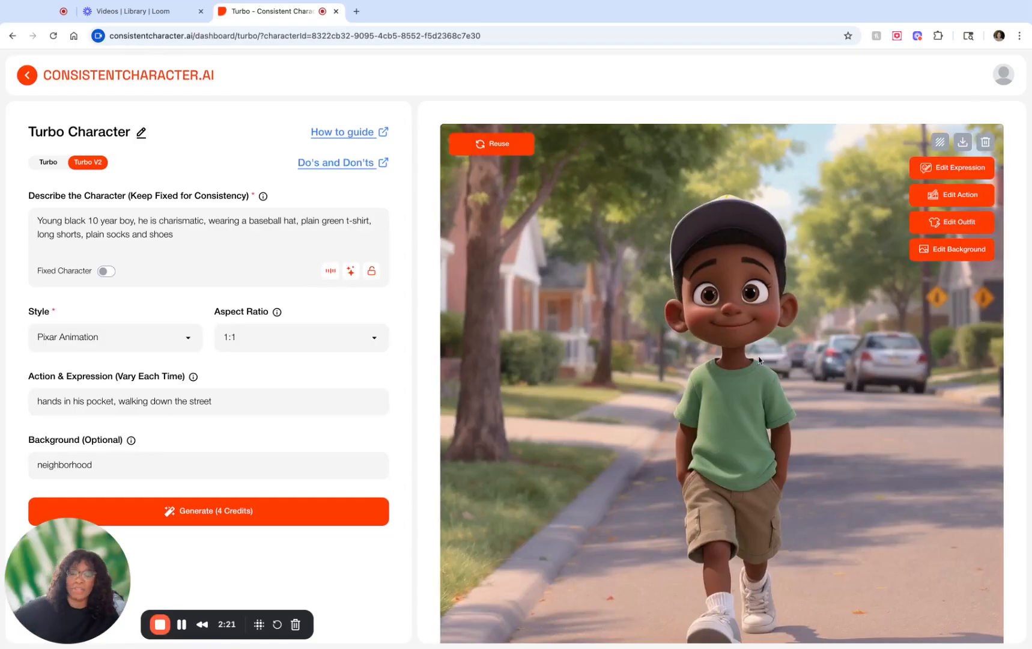
scroll(759, 359, "down", 1)
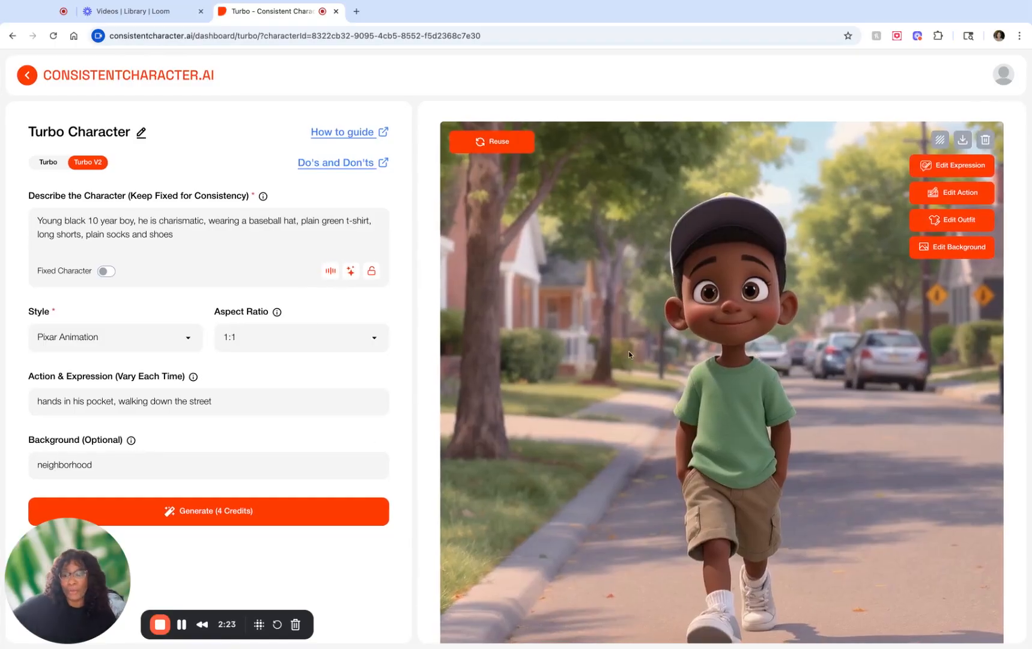
mouse_move(107, 275)
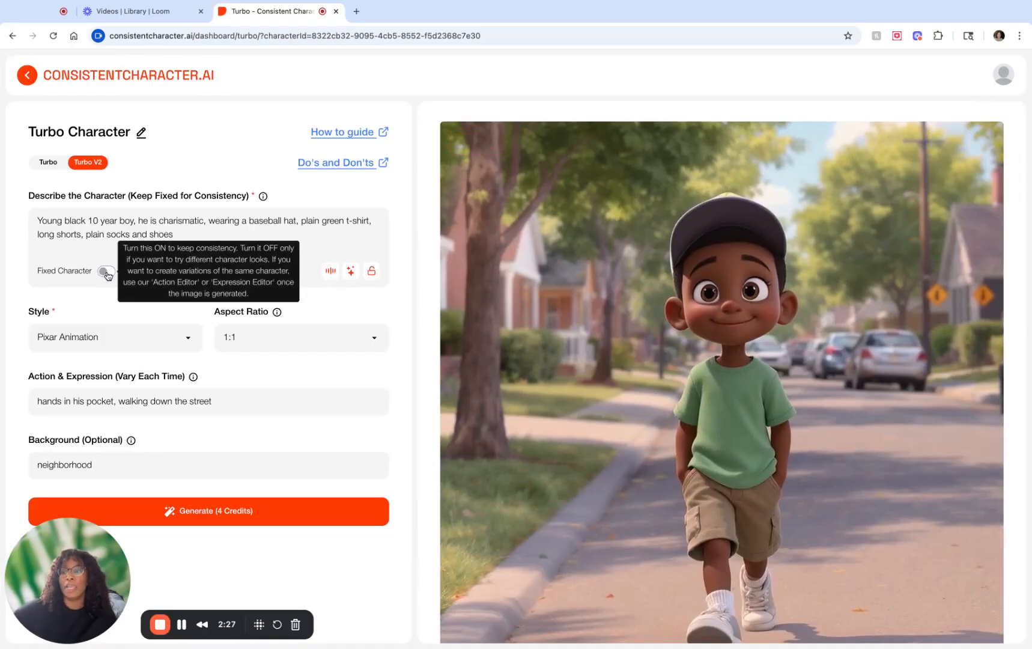
left_click(106, 273)
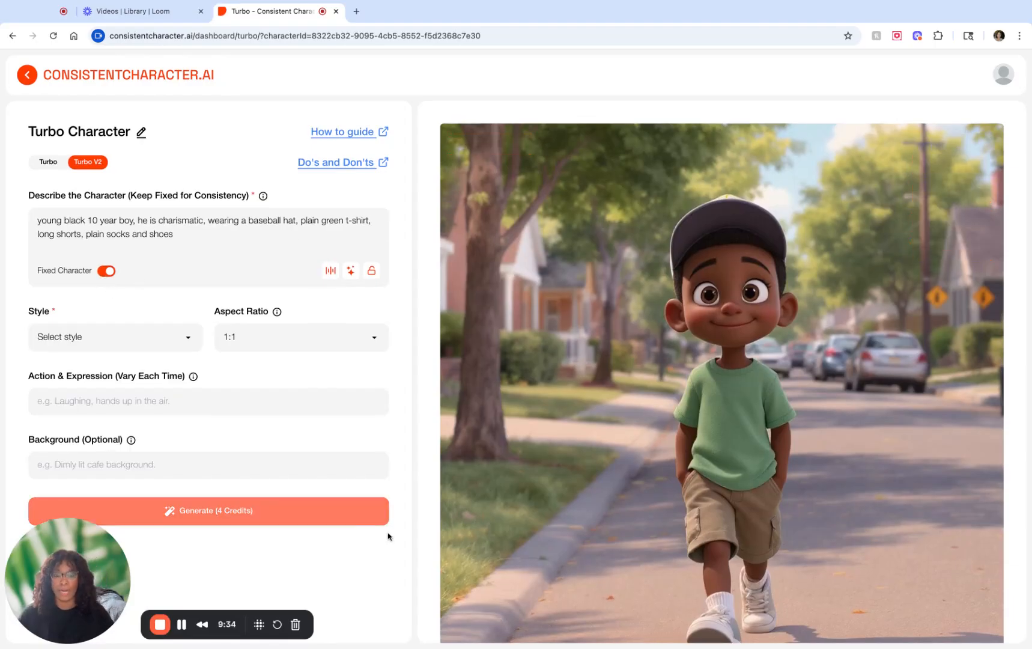
- Open the image of the boy with the dark cap and khaki shorts for action editing
mouse_move(537, 527)
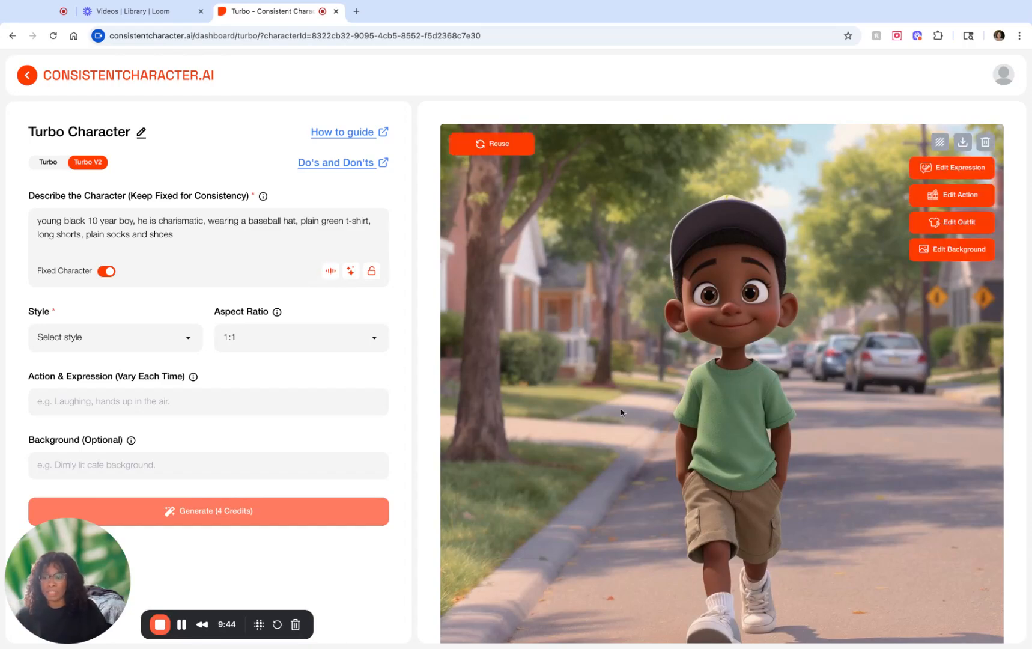
mouse_move(490, 488)
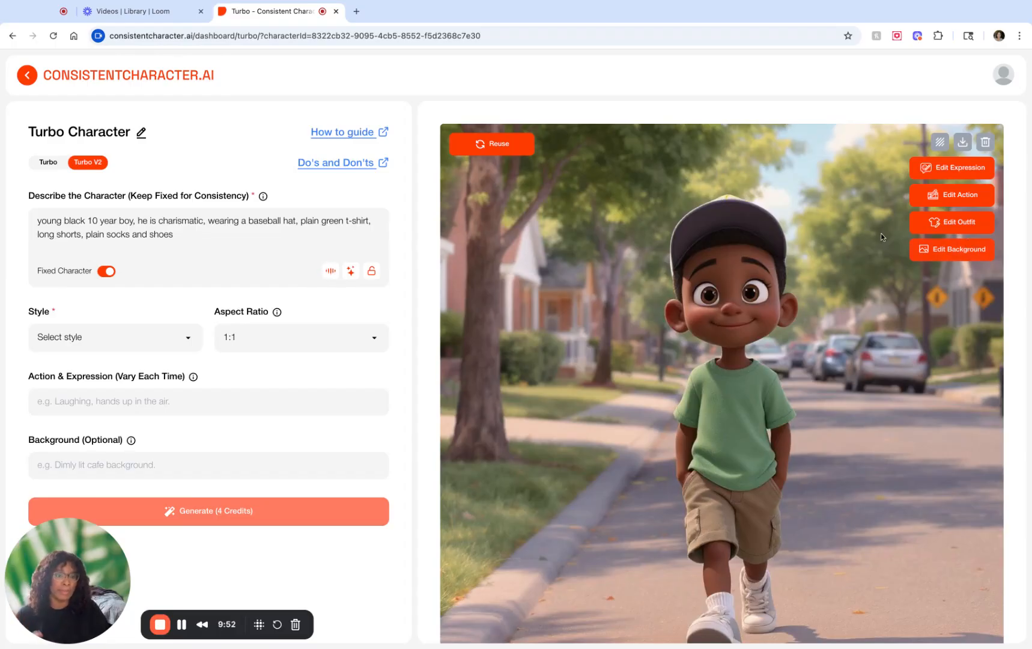
left_click(946, 199)
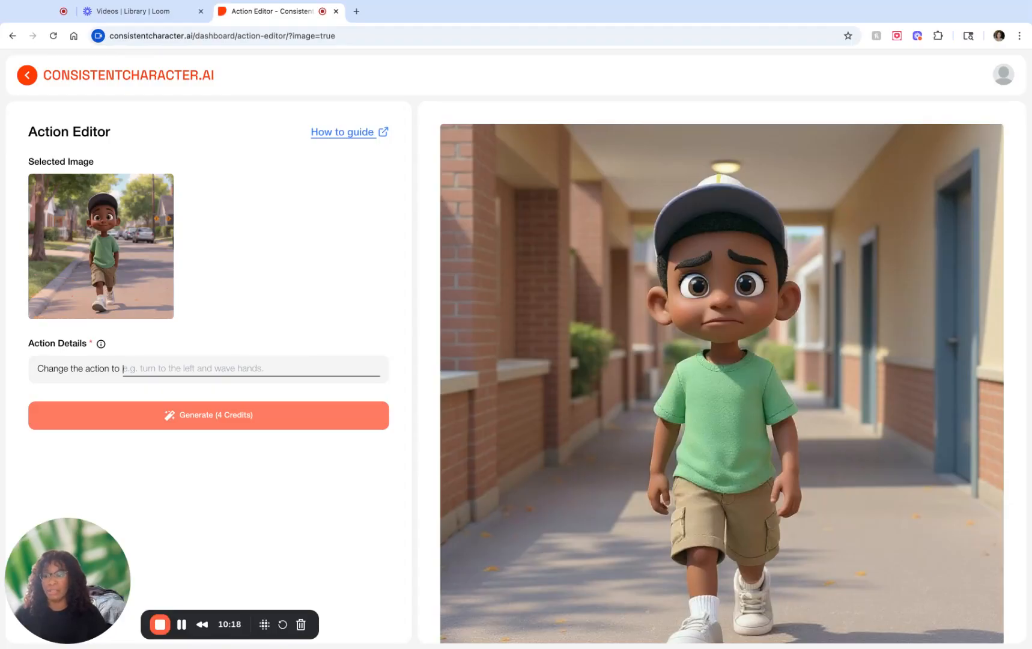
- Set the action details to "sad, reading a book in his bedroom" and generate the image
type("s")
key("BackSpace")
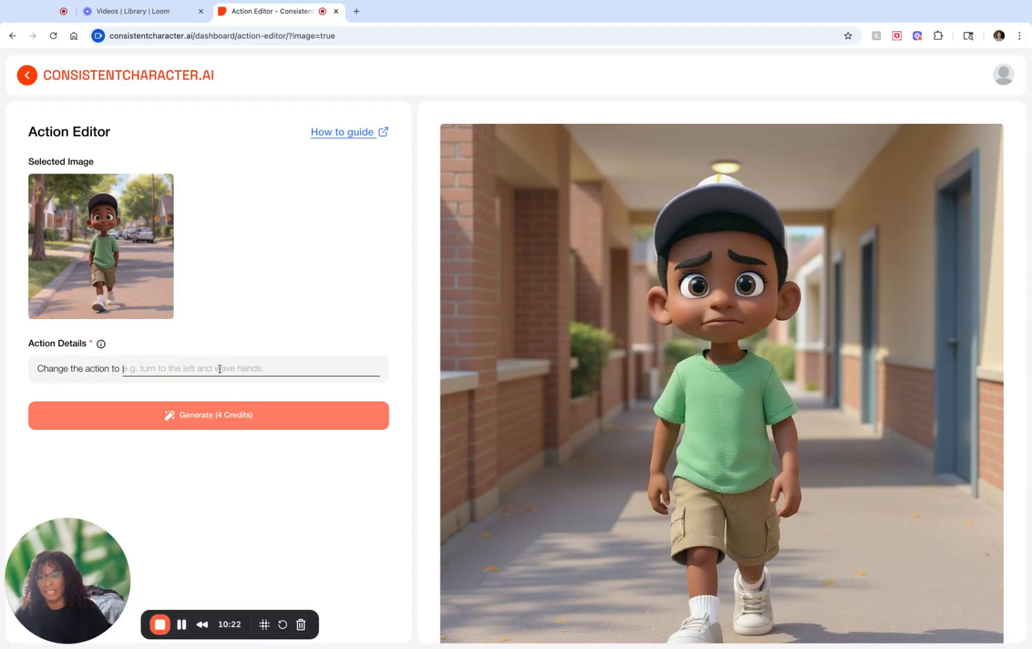
type("sad ")
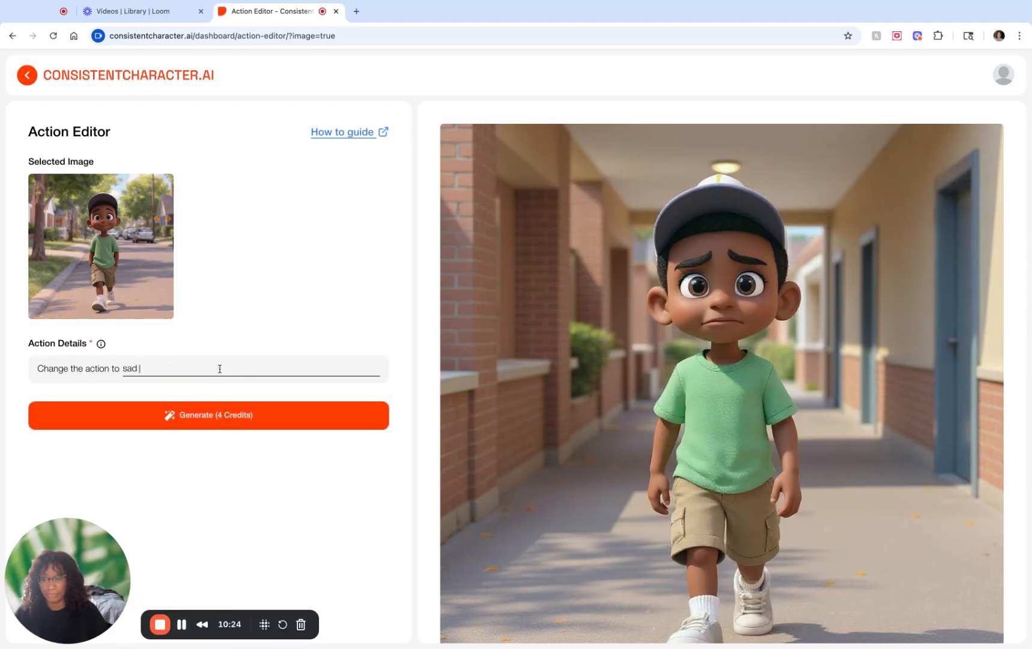
type("r")
key("BackSpace")
type(", reading")
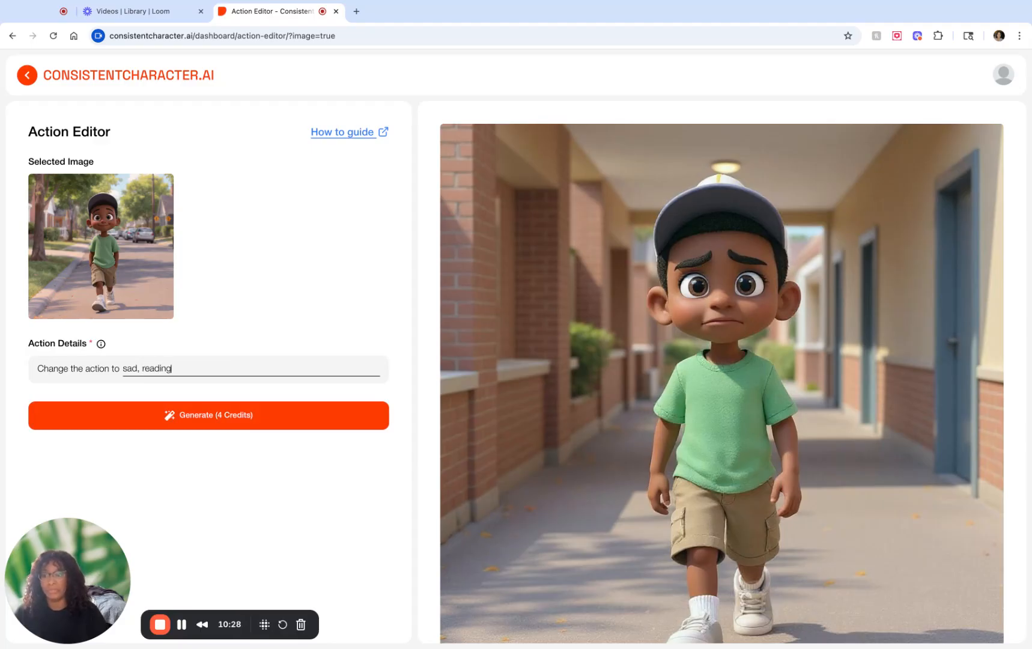
type(" a book i")
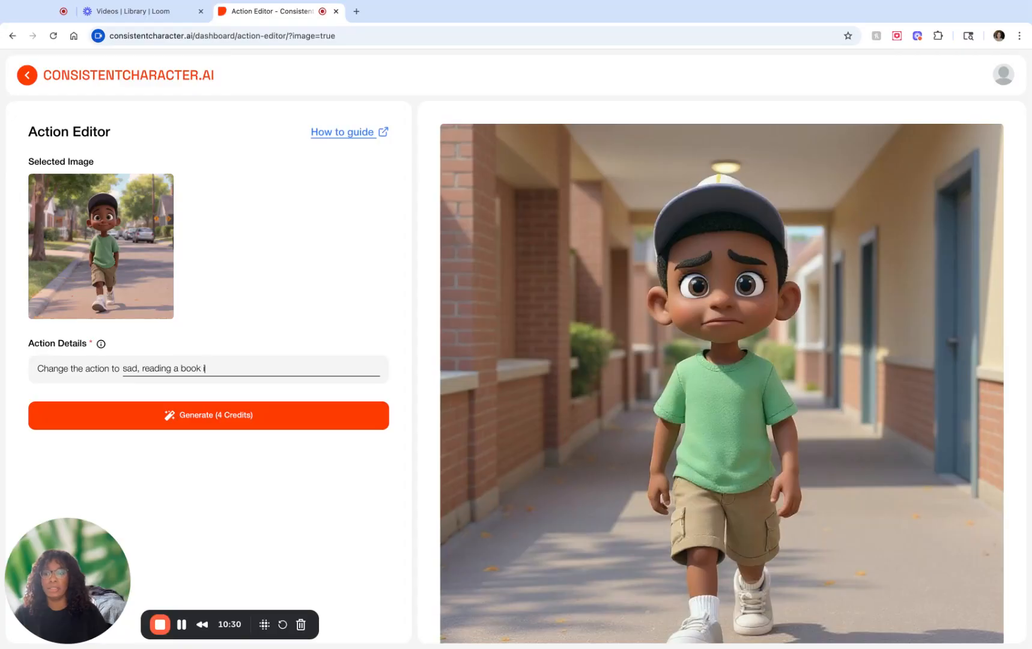
type("n his be")
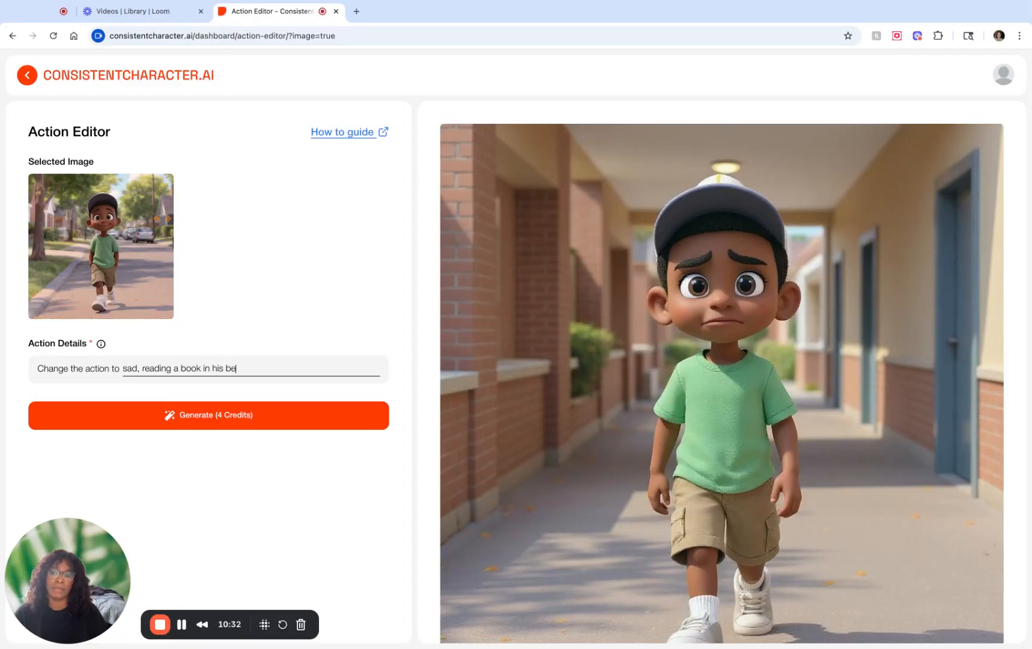
type("droom")
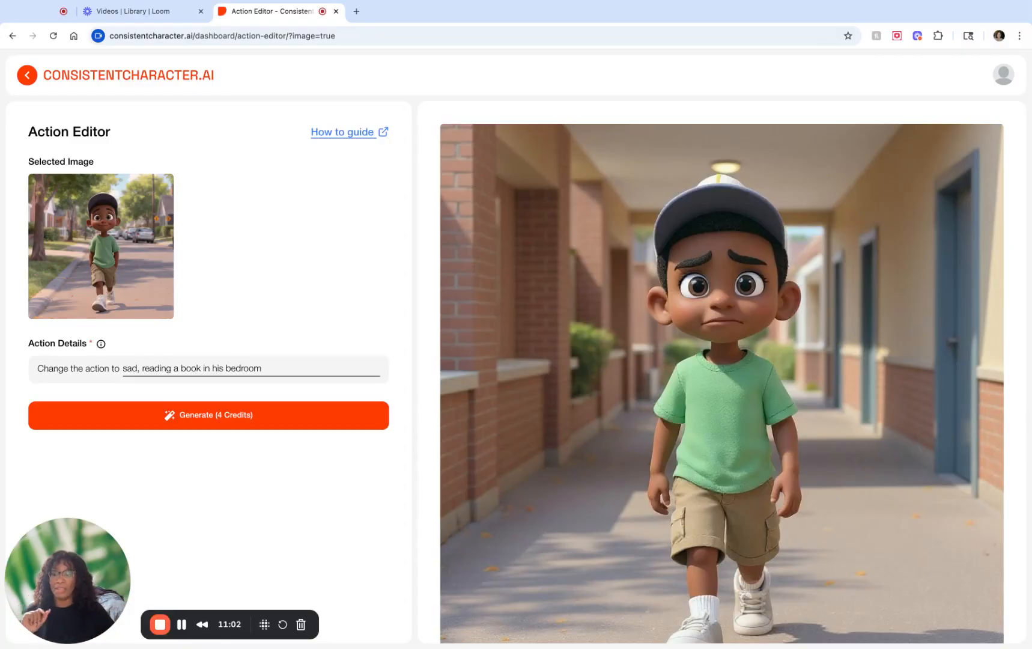
left_click(263, 424)
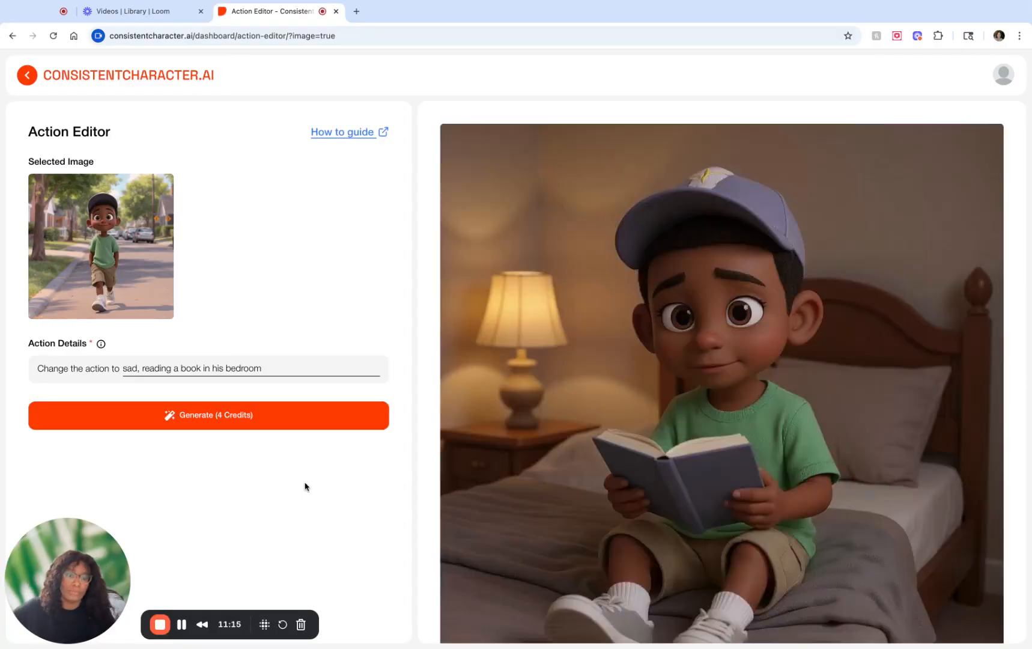
- Compare the new bedroom reading image with the earlier school hallway image for character consistency
scroll(616, 468, "down", 5)
scroll(613, 462, "down", 8)
scroll(601, 472, "up", 1)
scroll(600, 467, "up", 12)
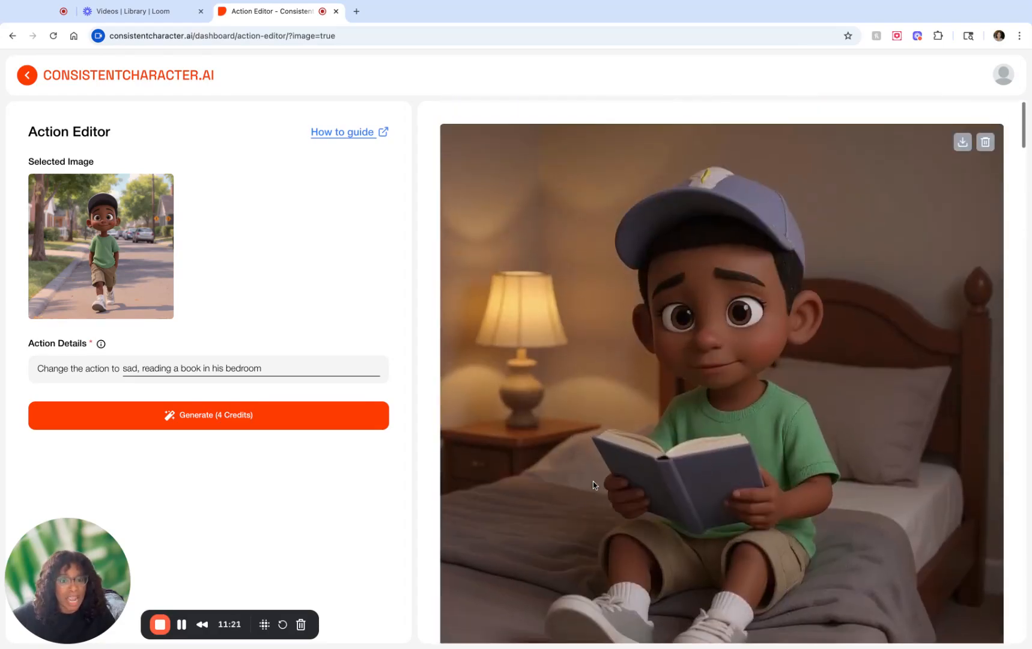
scroll(594, 482, "down", 7)
scroll(595, 474, "down", 1)
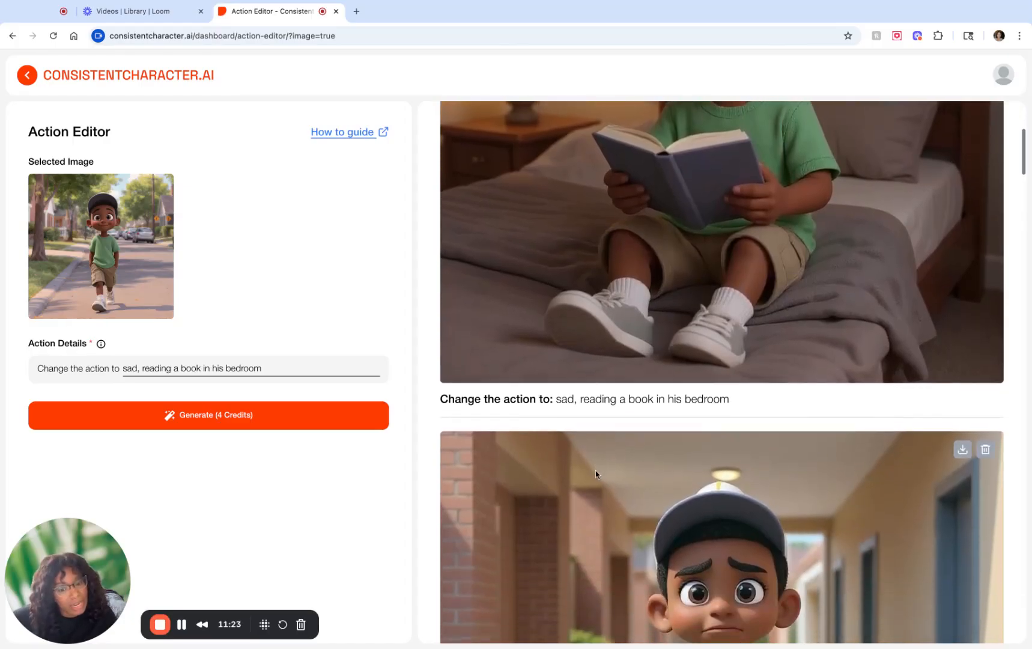
scroll(595, 470, "up", 5)
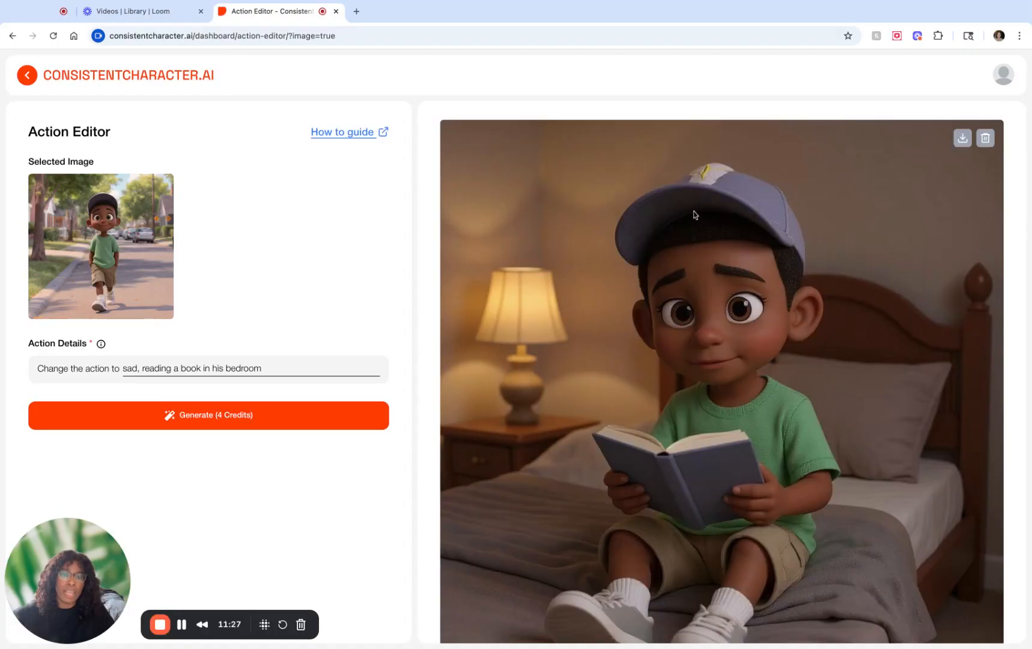
scroll(676, 394, "down", 10)
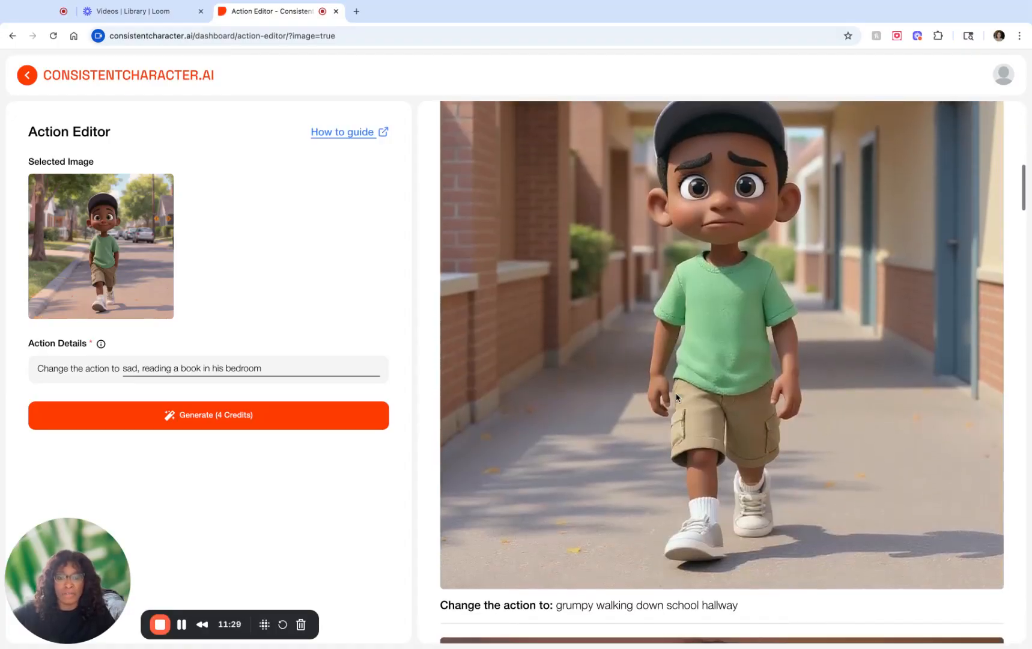
scroll(676, 396, "up", 10)
scroll(676, 397, "down", 10)
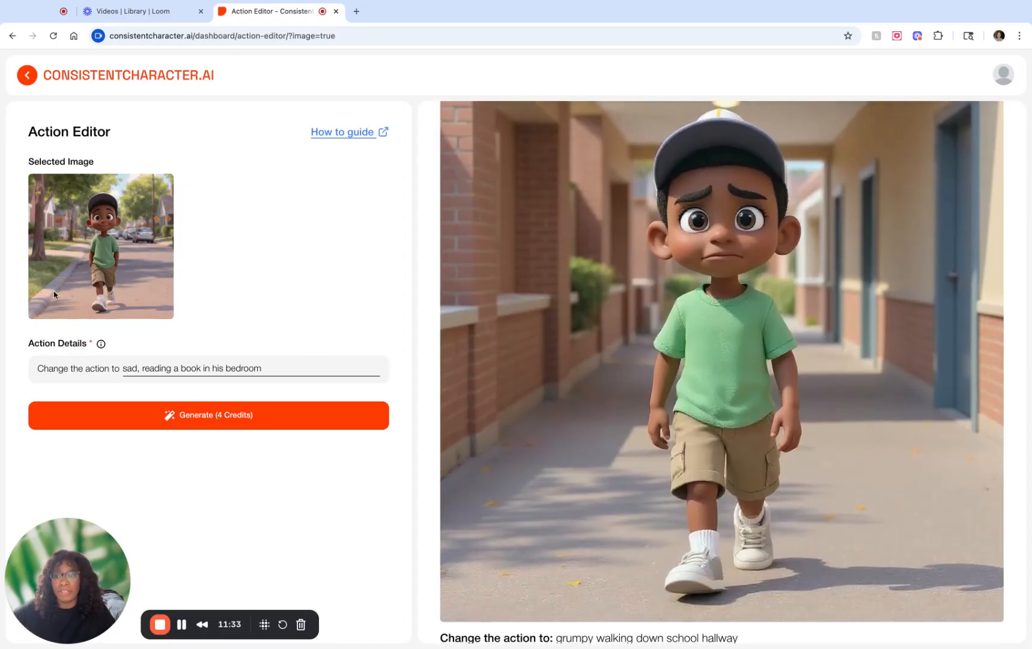
- Replace the action details with "eating lunch at the kitchen table" and generate the image
scroll(588, 291, "up", 10)
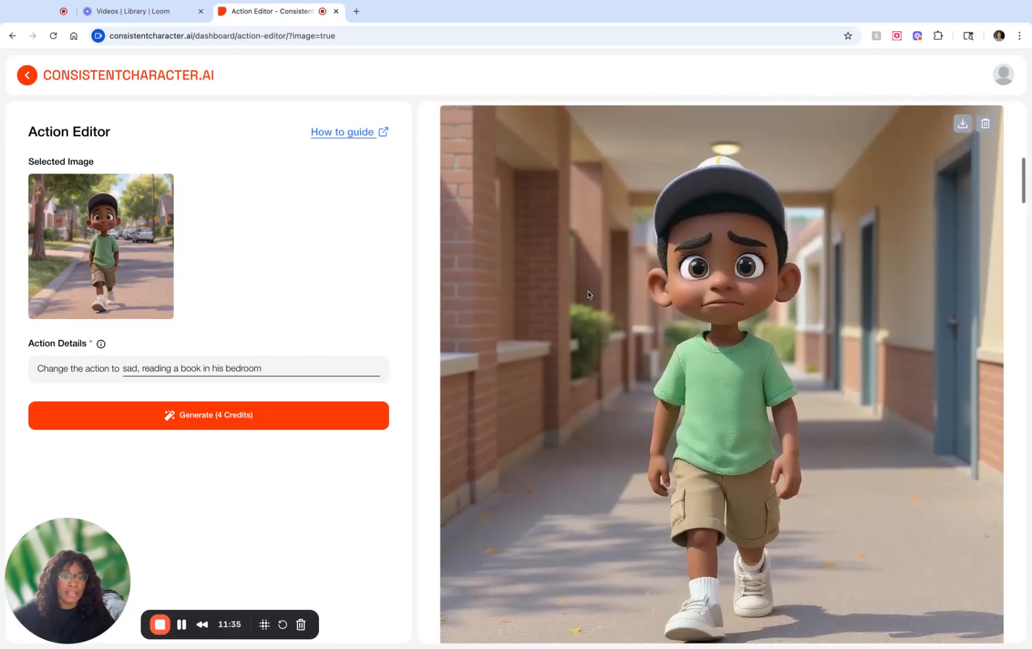
scroll(587, 291, "up", 4)
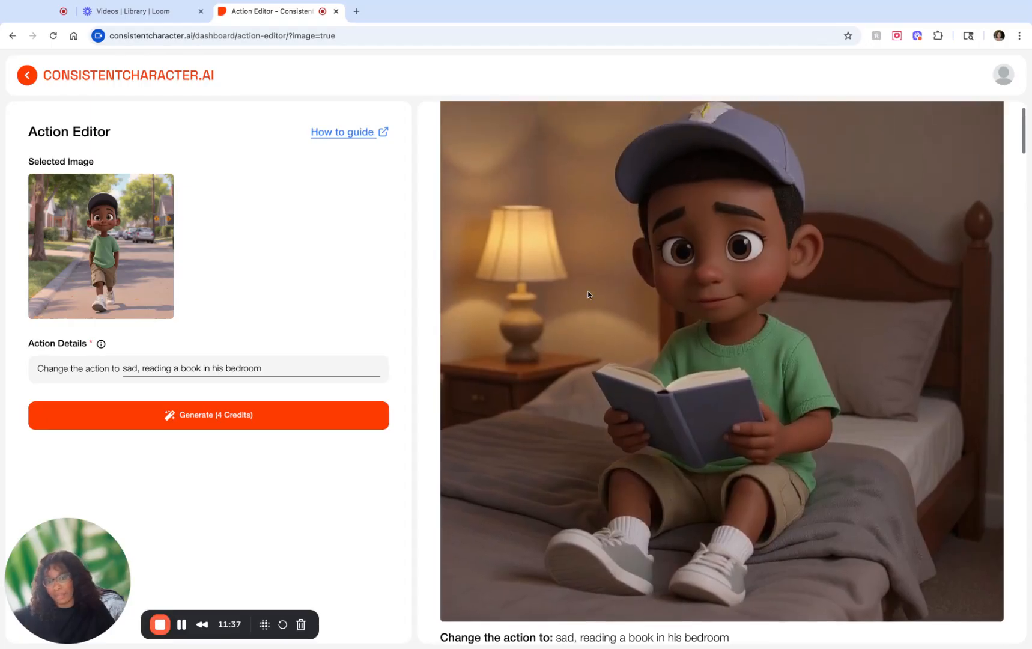
triple_click(247, 364)
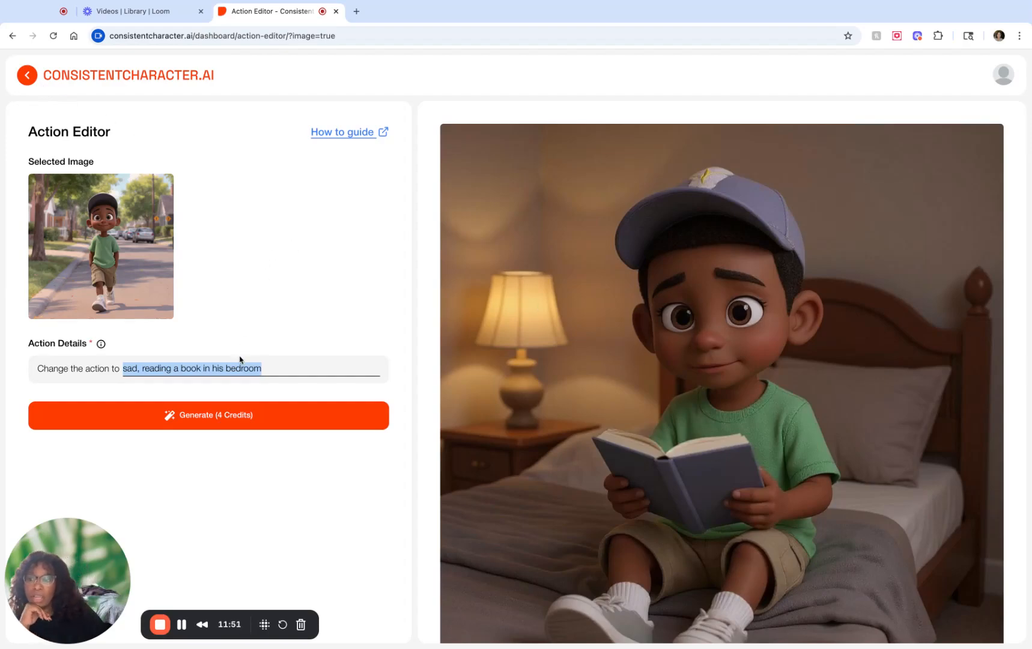
triple_click(221, 367)
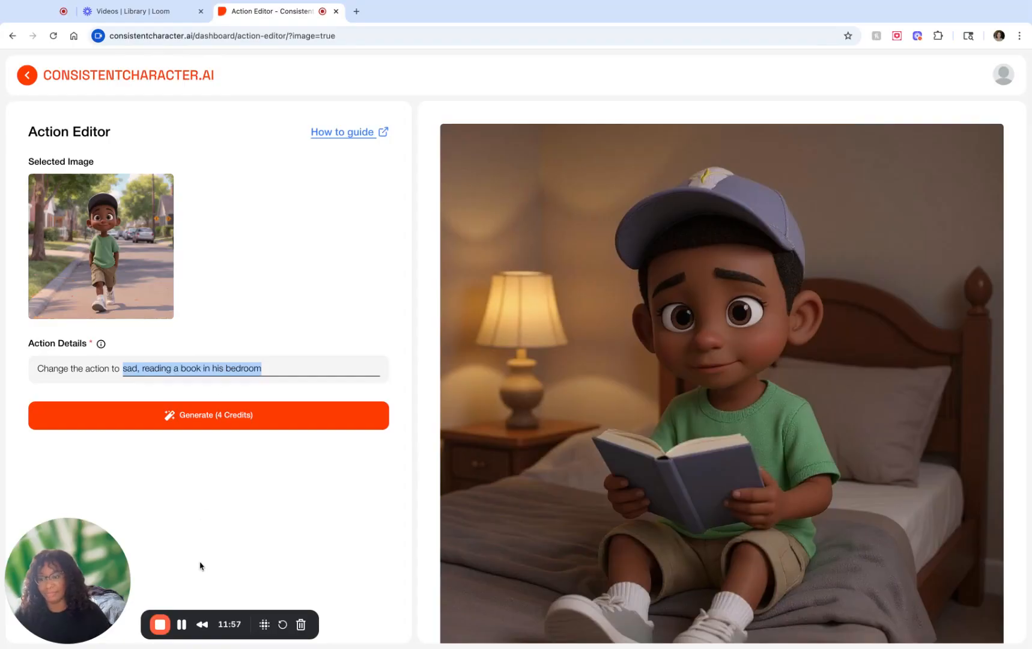
type("eatin")
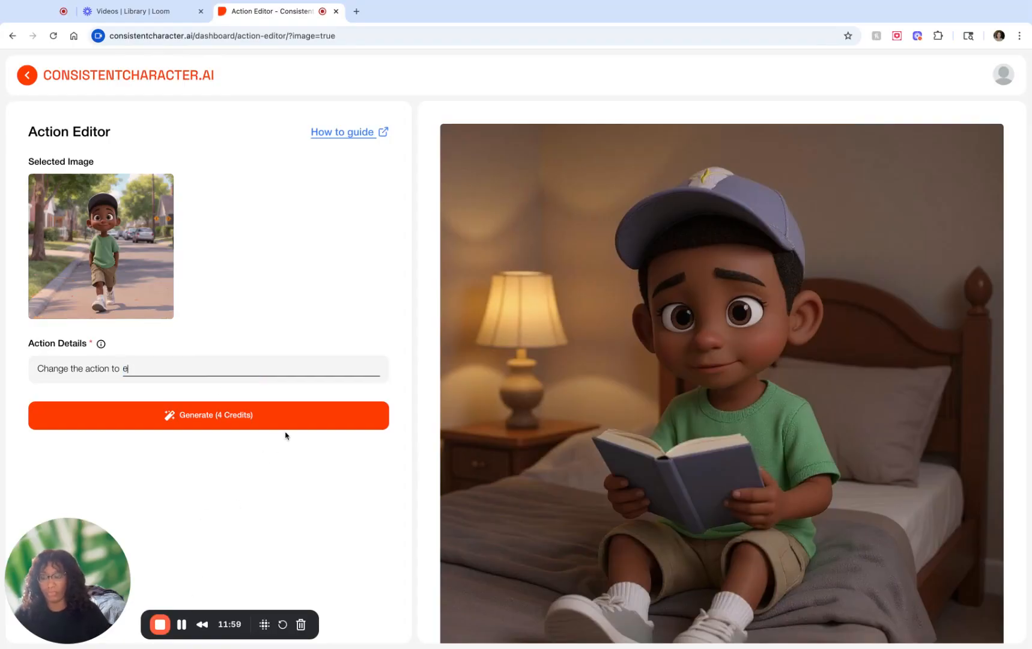
type("g lunc")
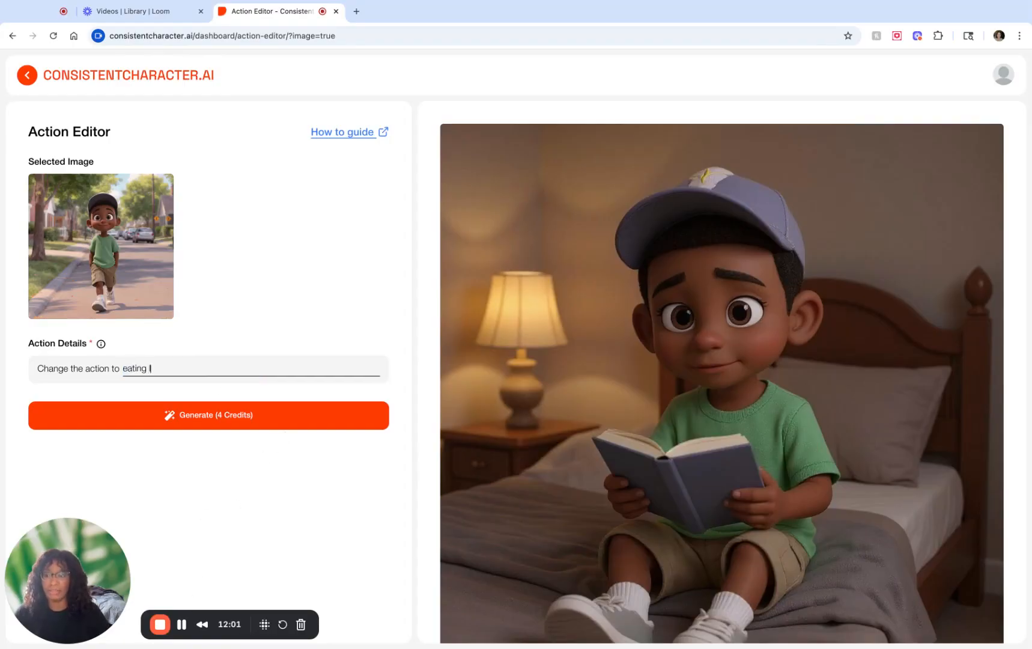
type("h ")
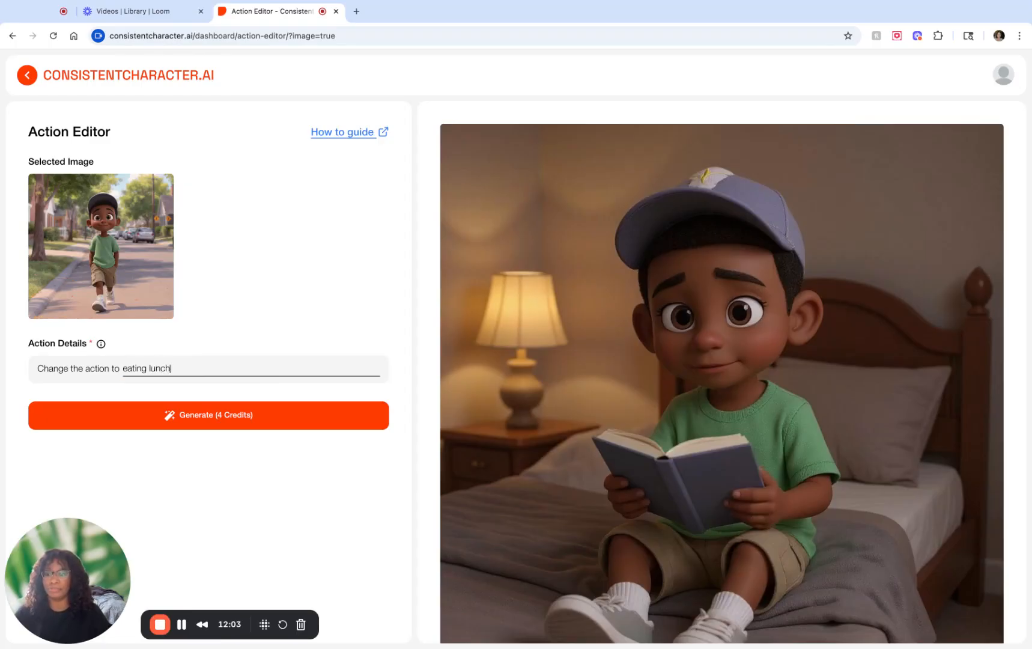
type("at")
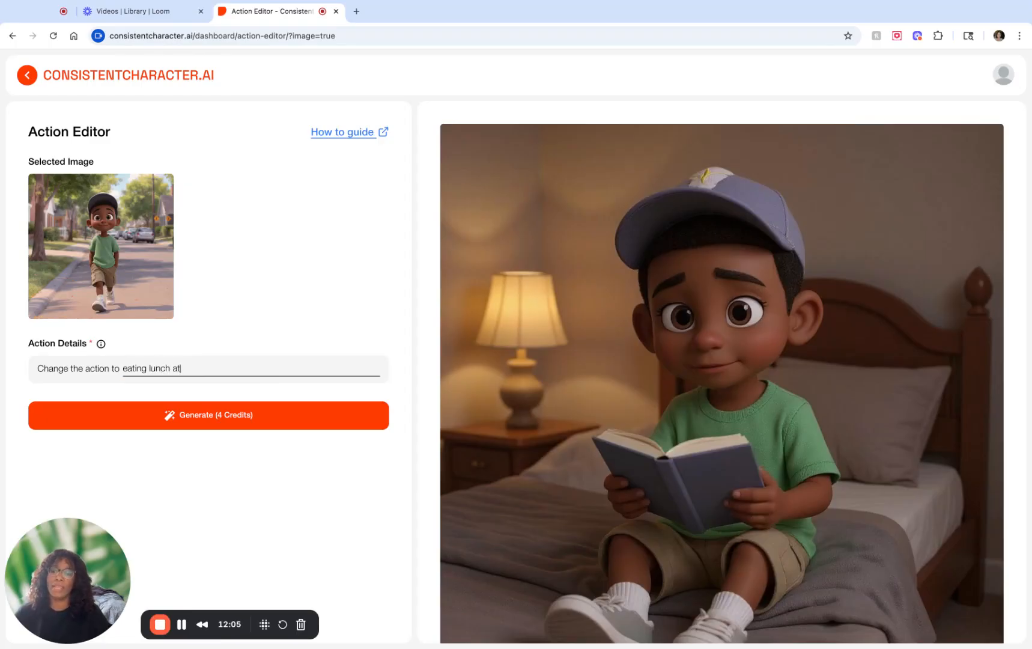
type(" the kitch")
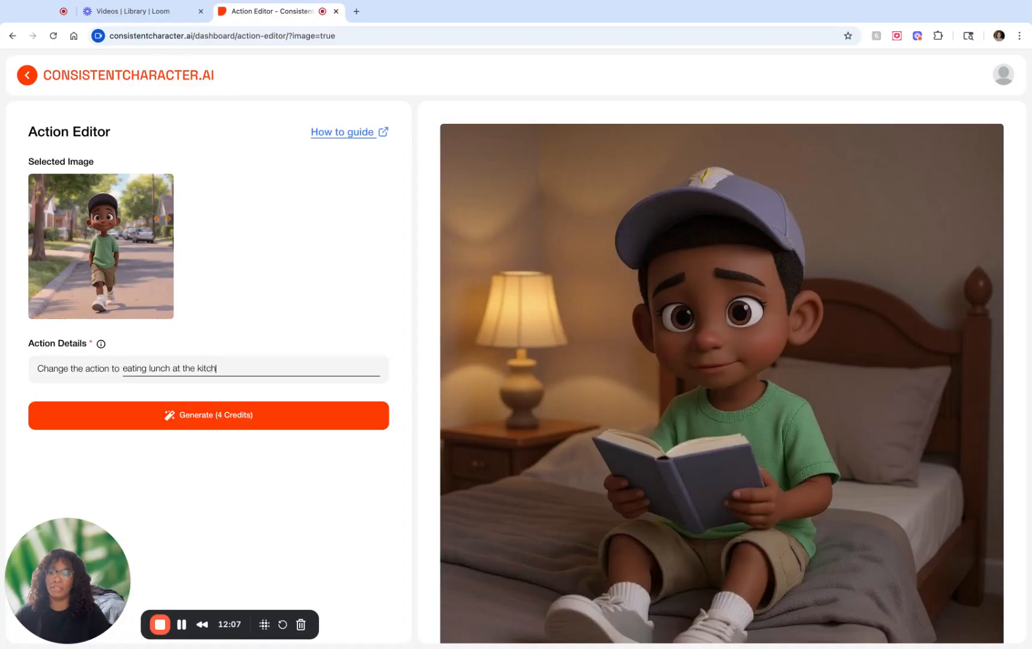
type("en table")
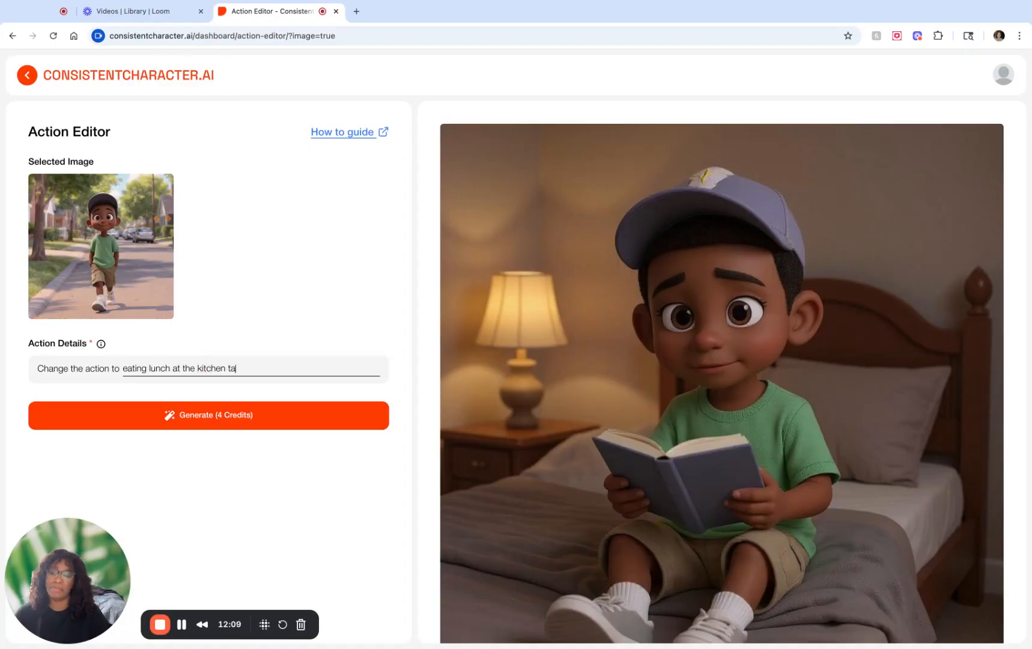
left_click(239, 422)
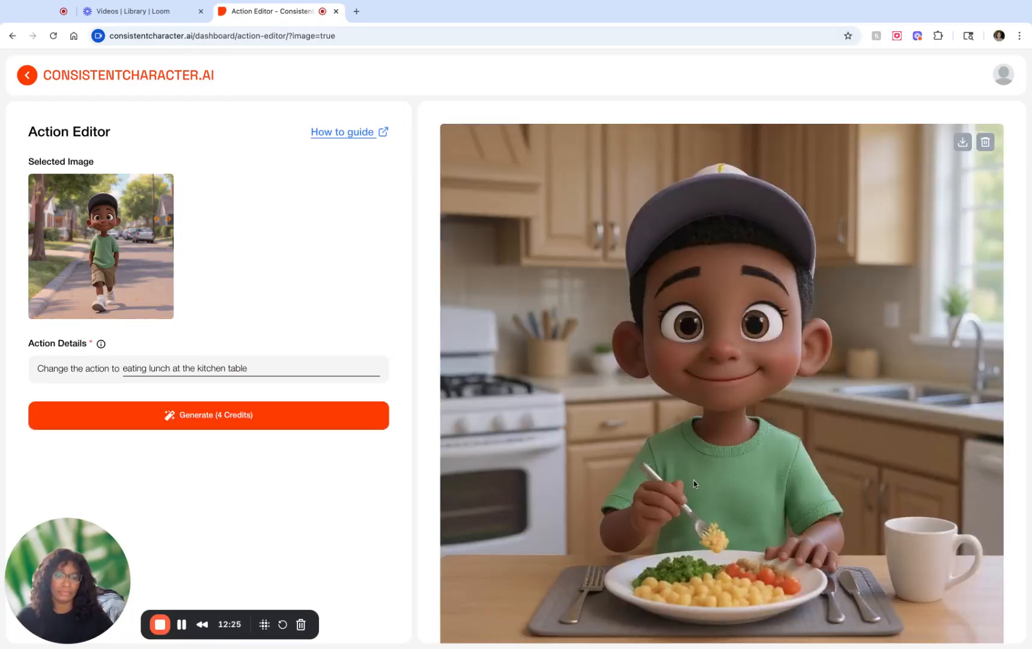
- Compare the new kitchen lunch image with the earlier bedroom and school hallway images for character consistency
scroll(869, 432, "down", 2)
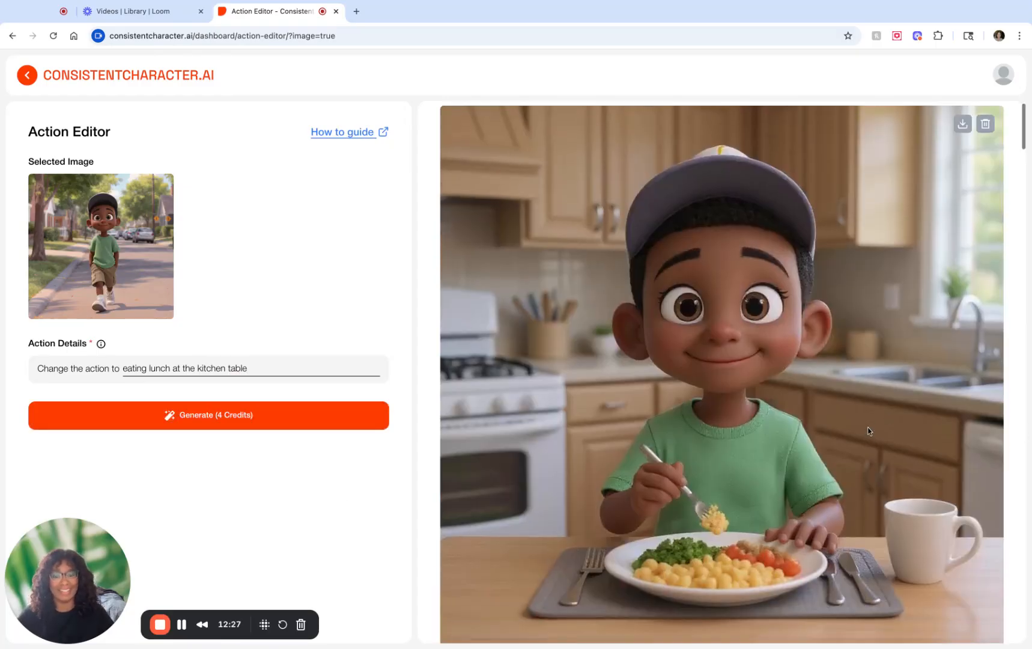
scroll(868, 428, "down", 4)
scroll(868, 429, "up", 4)
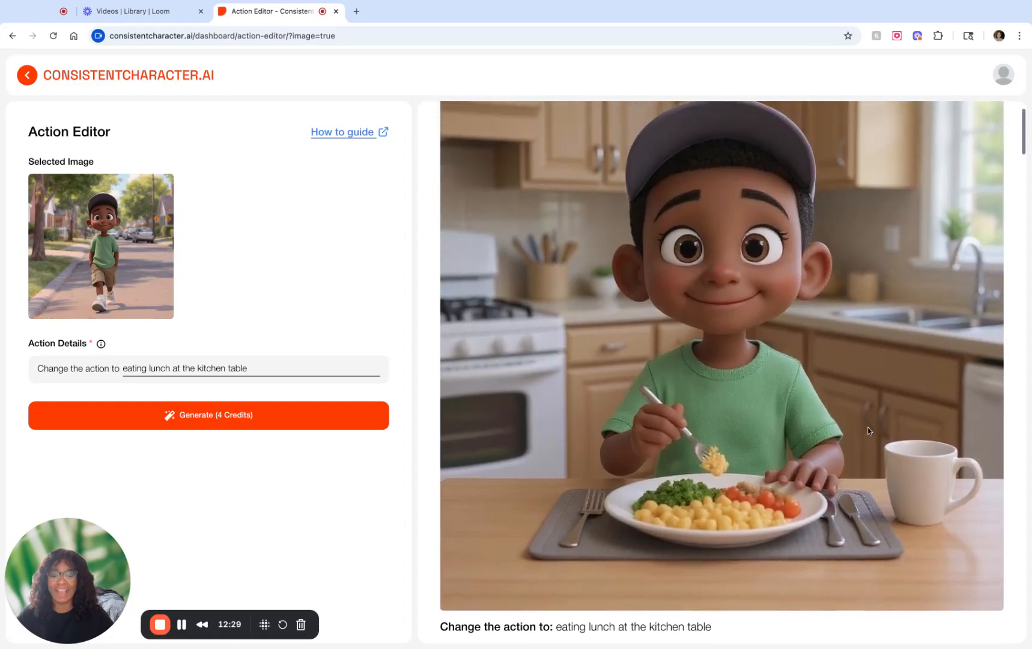
scroll(868, 428, "up", 1)
scroll(871, 415, "down", 2)
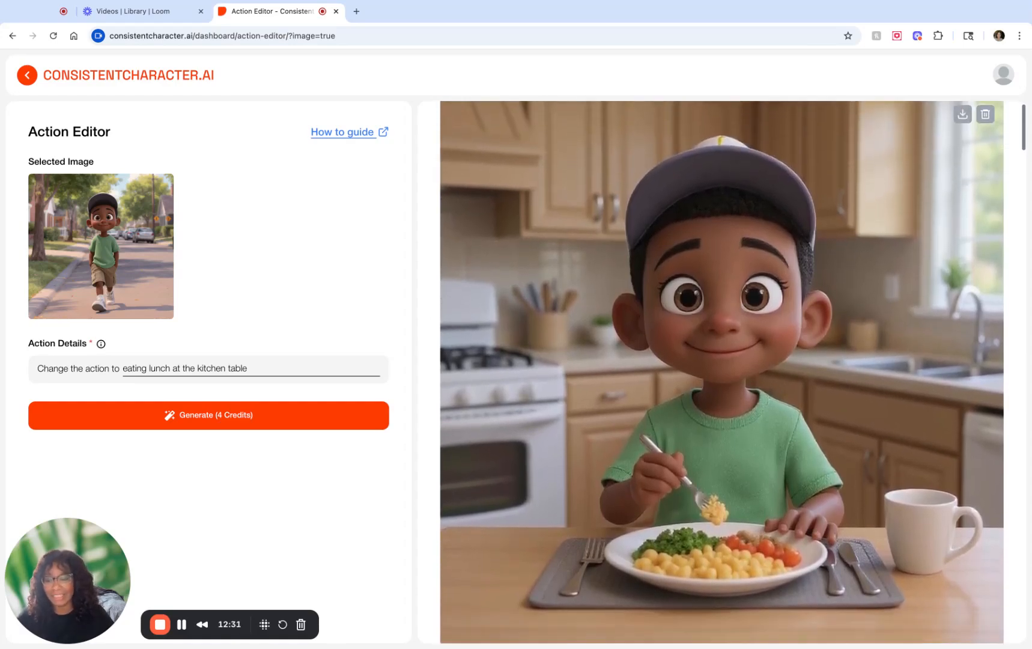
scroll(871, 414, "down", 6)
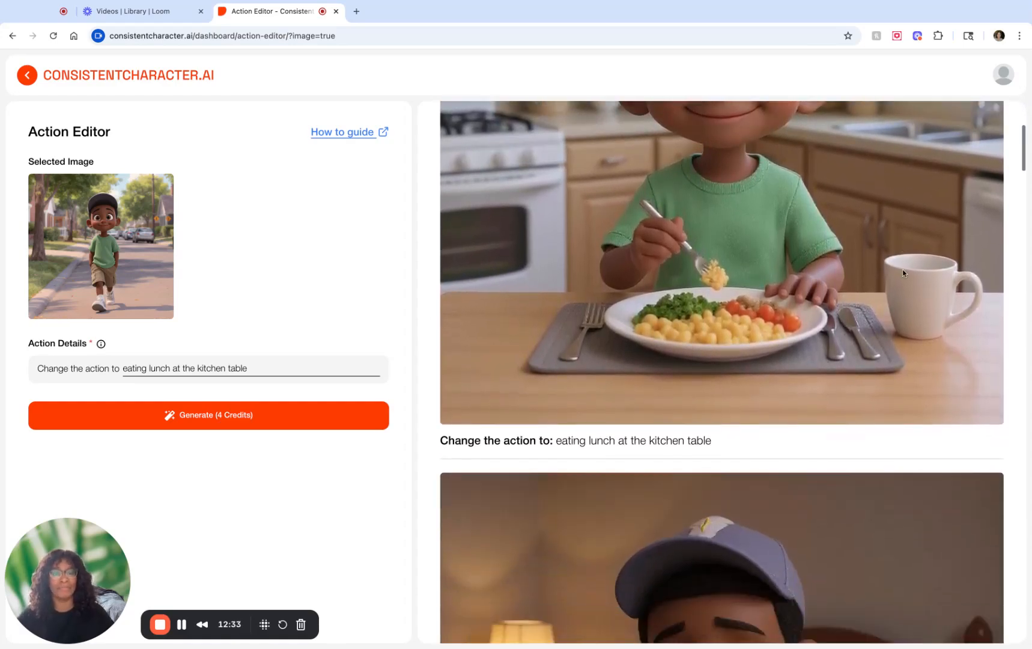
scroll(906, 248, "down", 15)
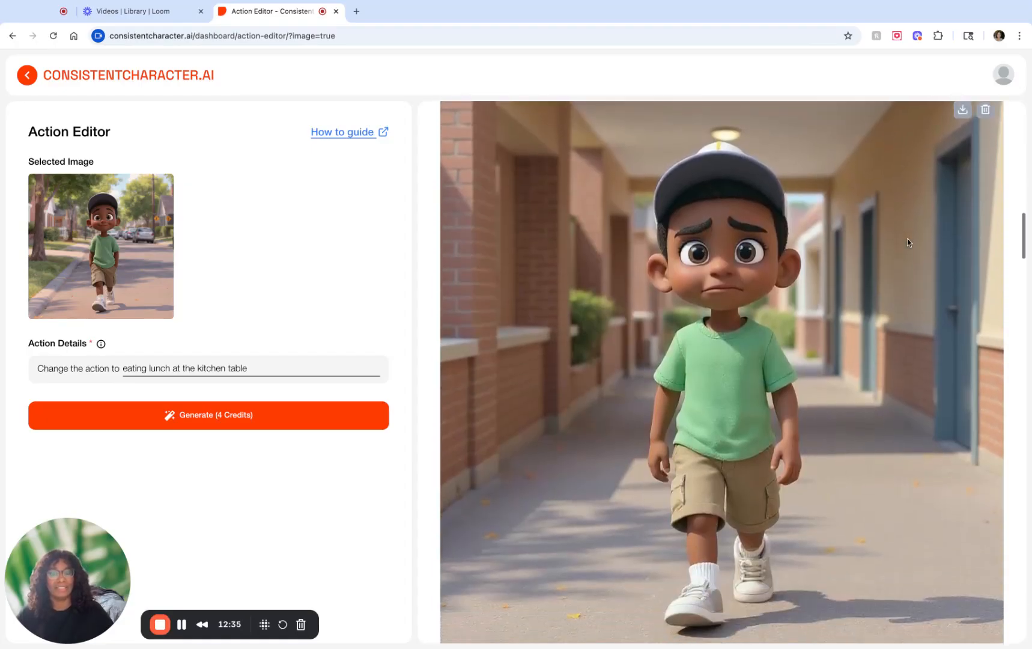
scroll(907, 238, "up", 16)
scroll(907, 239, "up", 4)
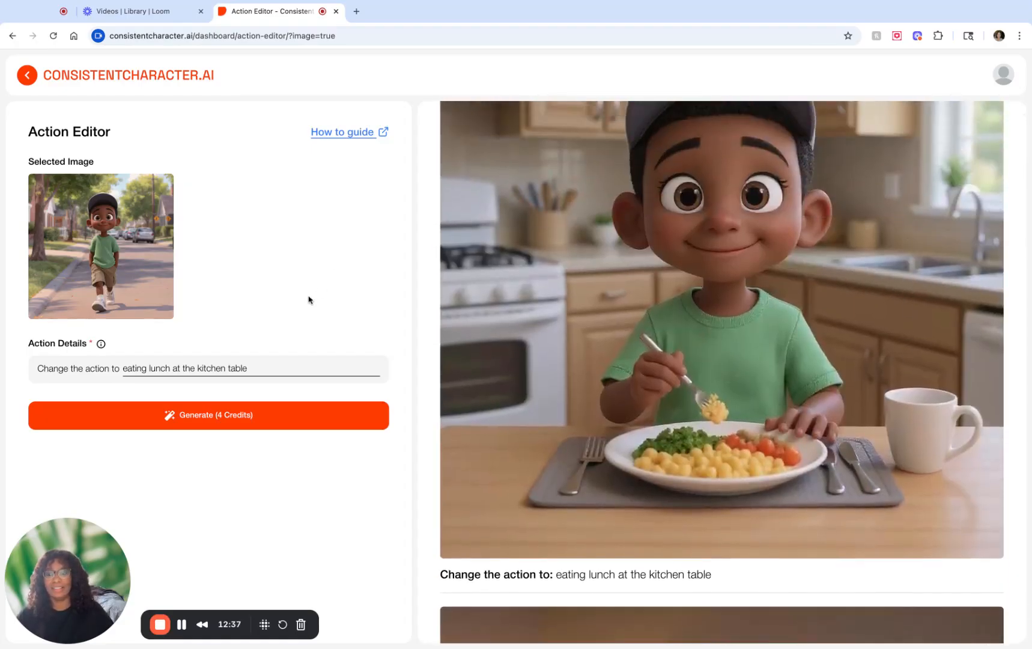
- Change the action details to "drinking a soda in the park" and generate the image
triple_click(277, 362)
type("drin")
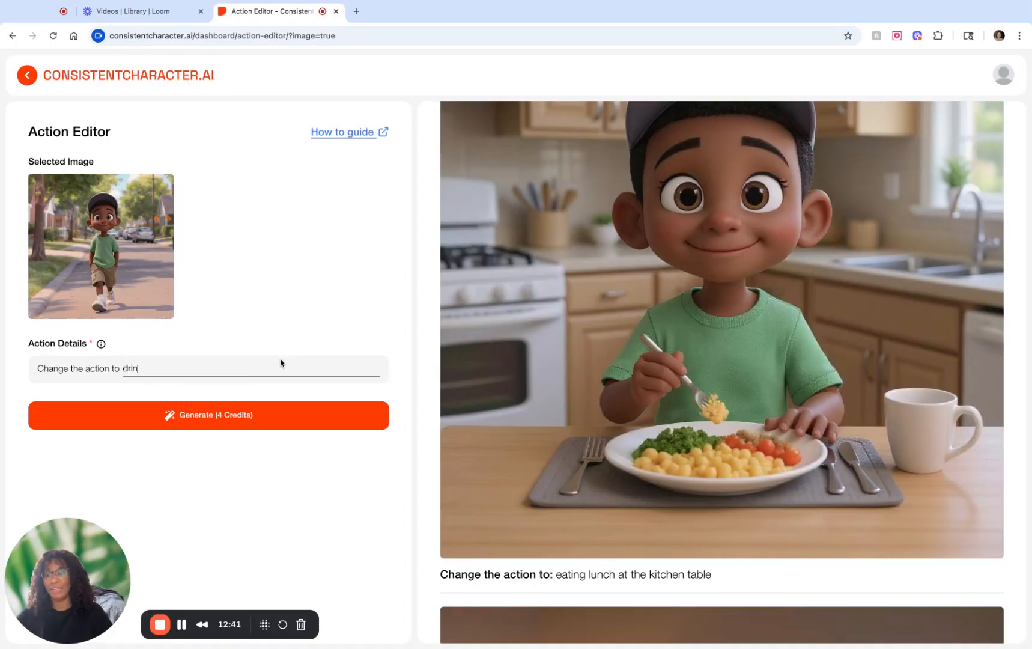
type("king a so")
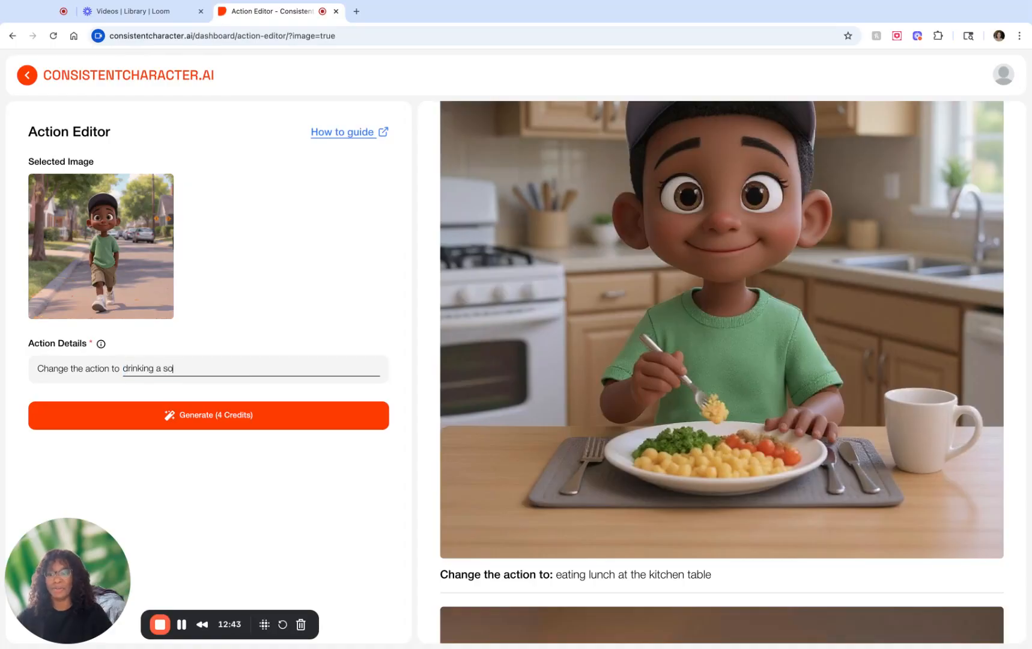
type("da in the ")
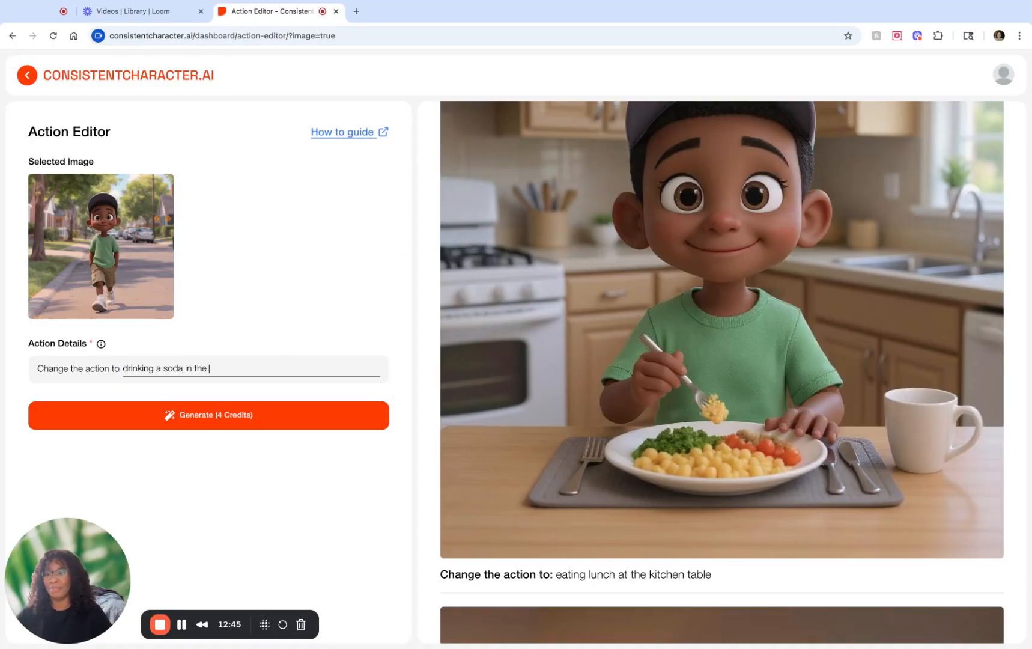
type("park")
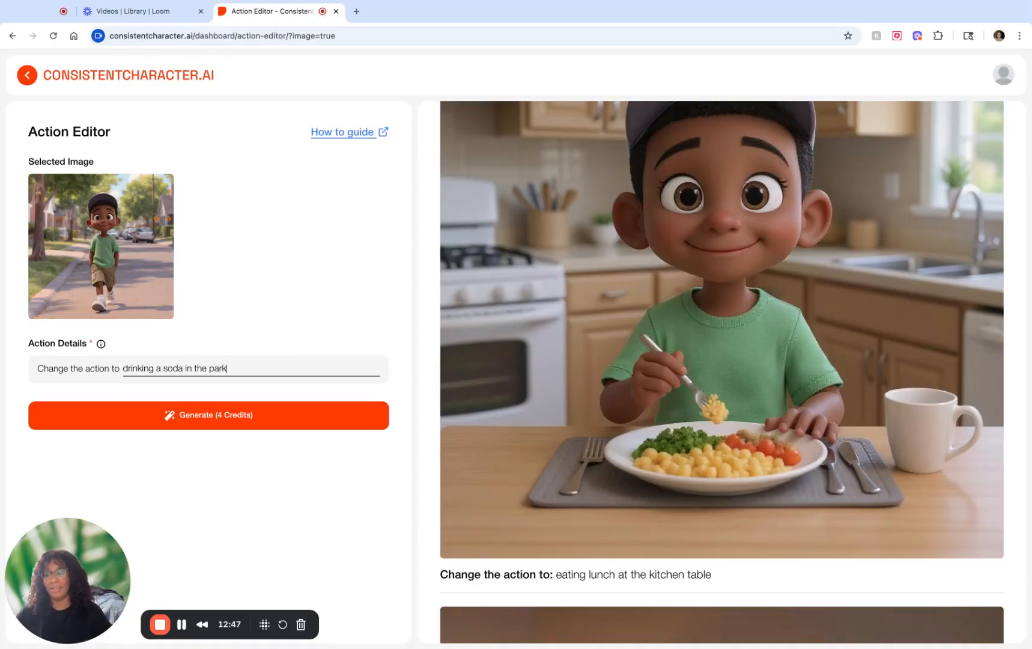
left_click(266, 413)
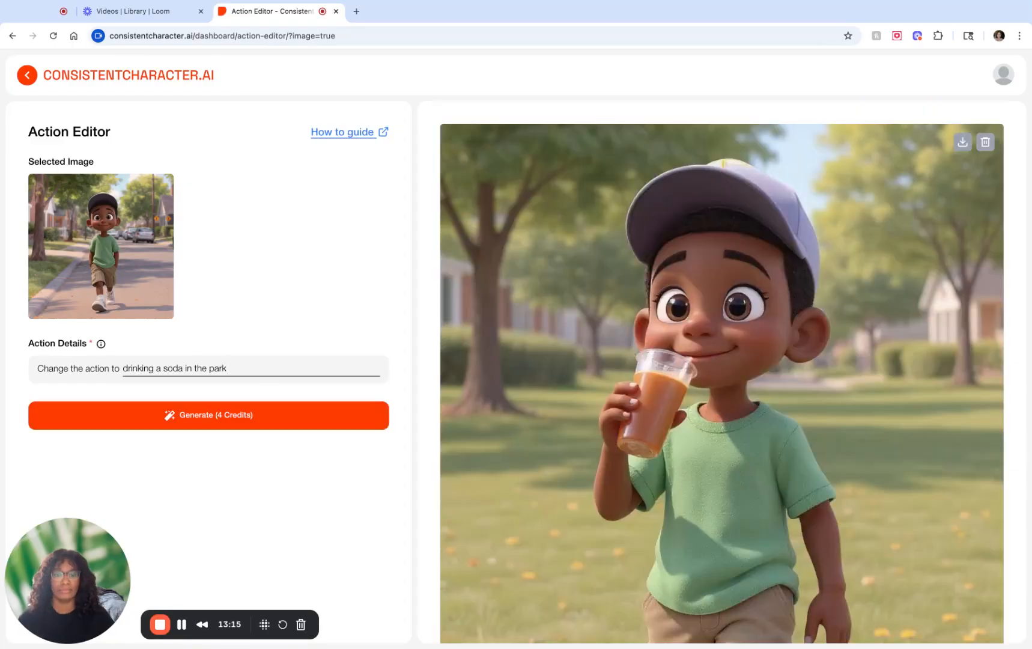
- Examine the new park image of the boy drinking a soda, checking his cap, face and clothes
scroll(721, 372, "down", 2)
scroll(721, 372, "up", 2)
scroll(722, 371, "down", 1)
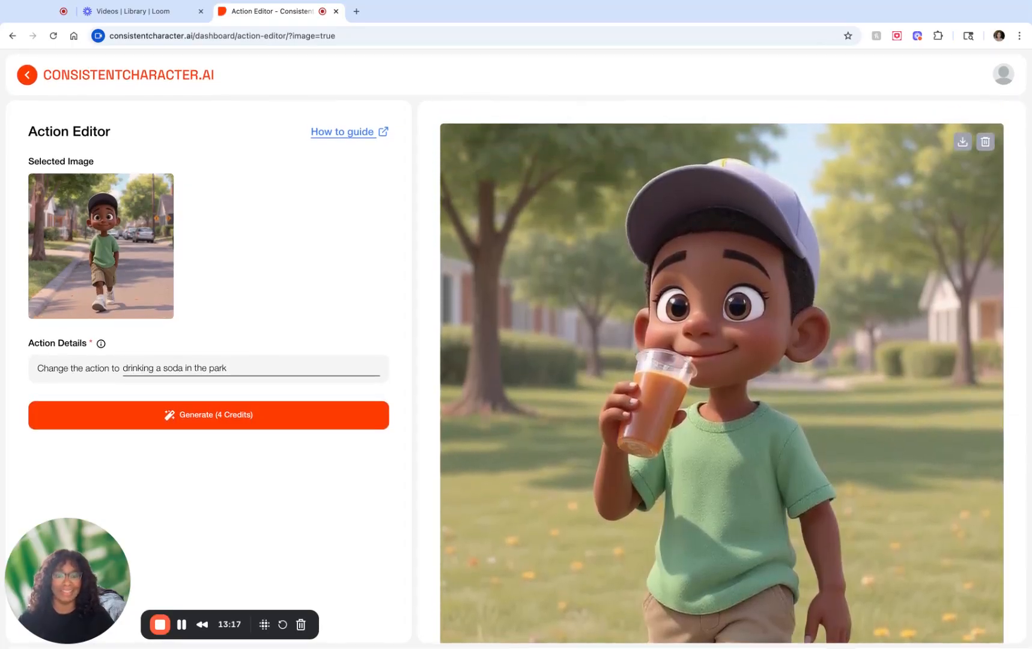
scroll(722, 372, "down", 4)
scroll(721, 371, "up", 4)
scroll(722, 371, "down", 3)
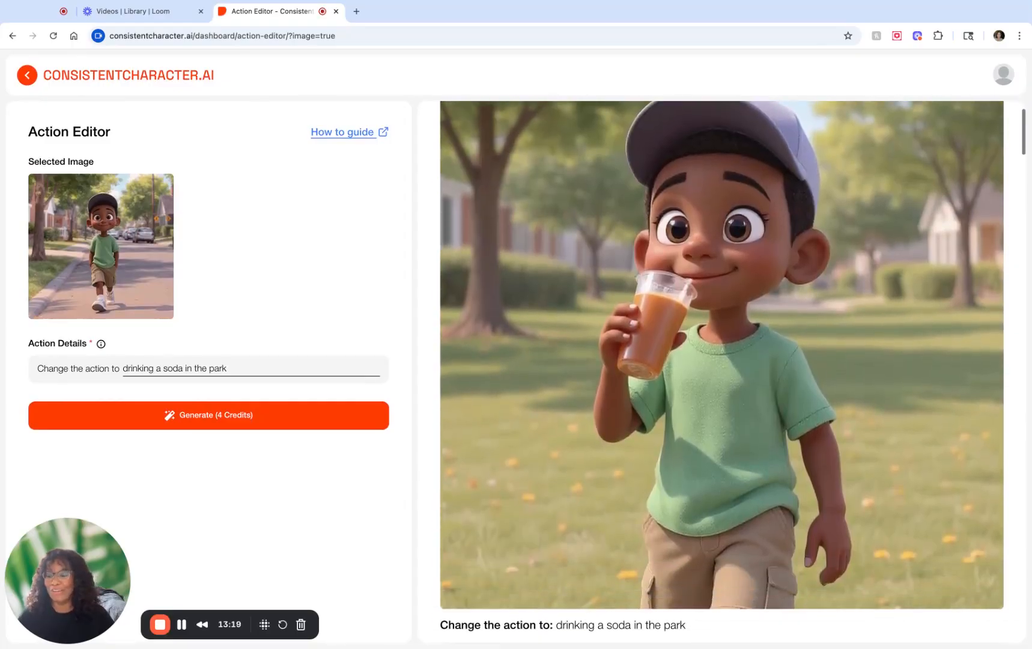
scroll(722, 371, "up", 3)
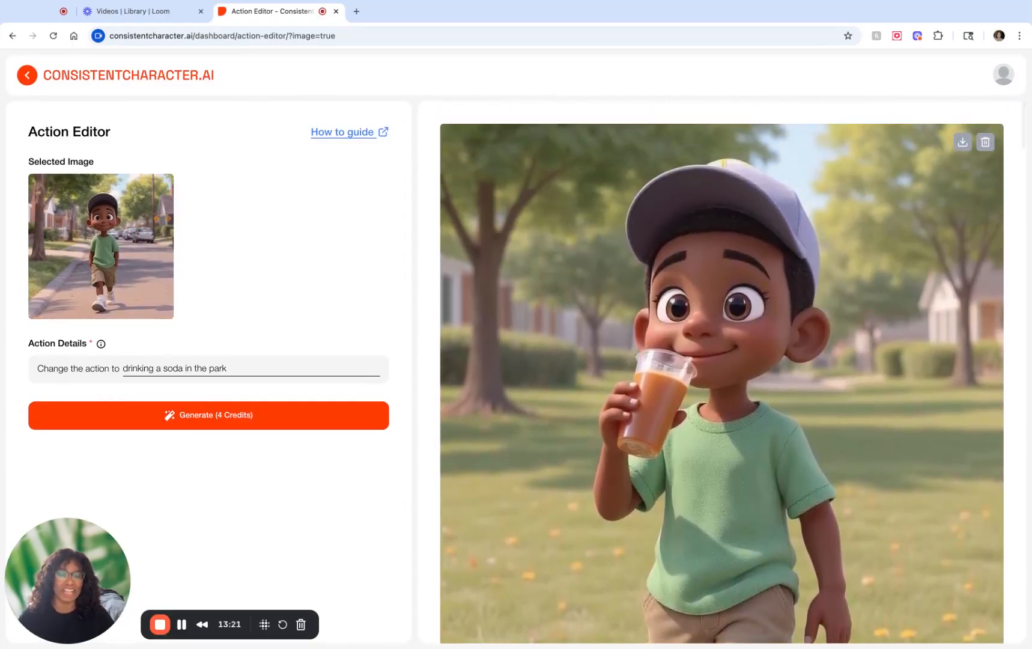
scroll(722, 371, "down", 5)
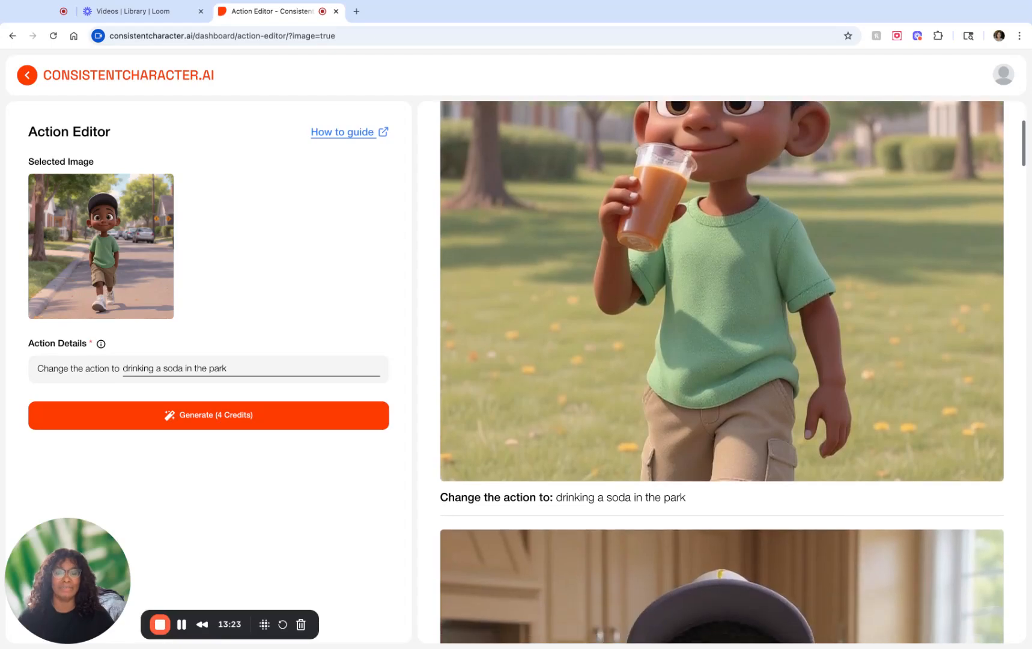
scroll(722, 371, "up", 5)
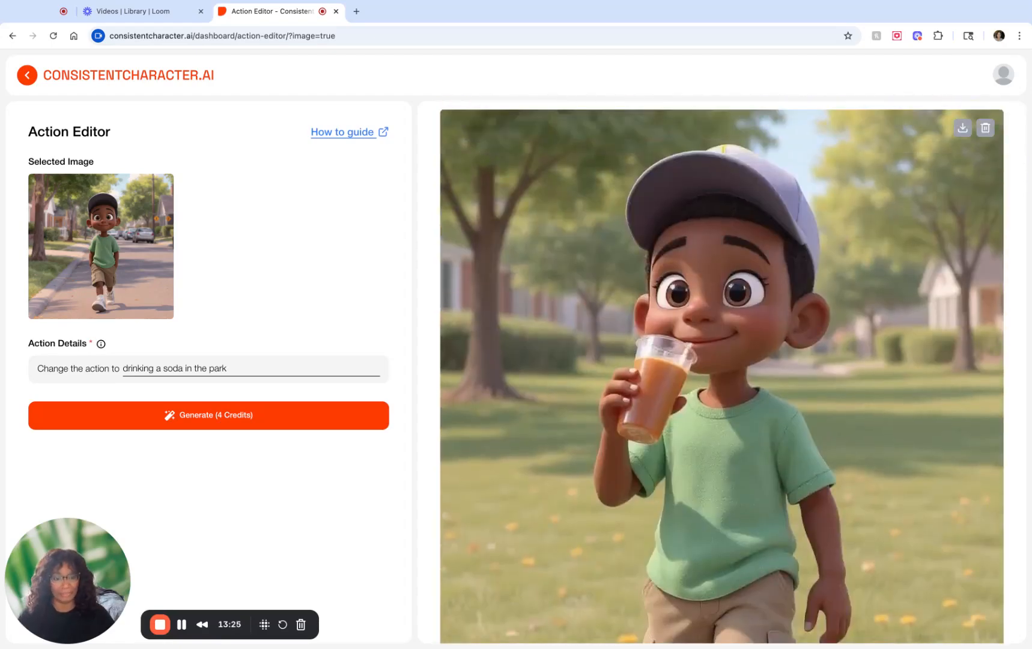
- Compare the park soda image with the kitchen, bedroom and school hallway images for a consistent character look
scroll(697, 325, "down", 8)
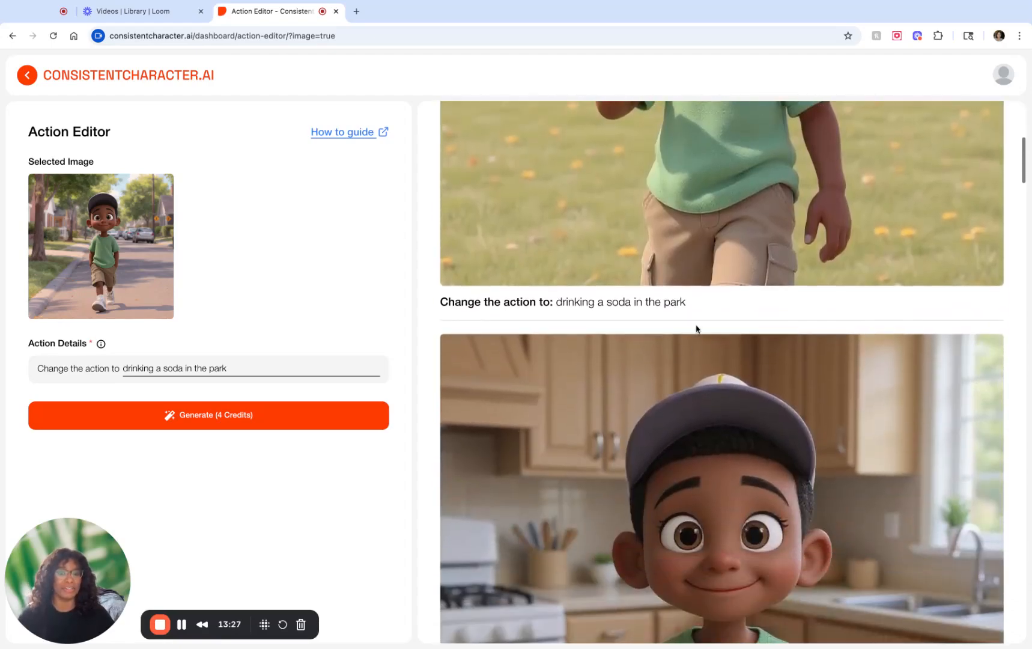
scroll(697, 323, "down", 5)
scroll(697, 324, "up", 4)
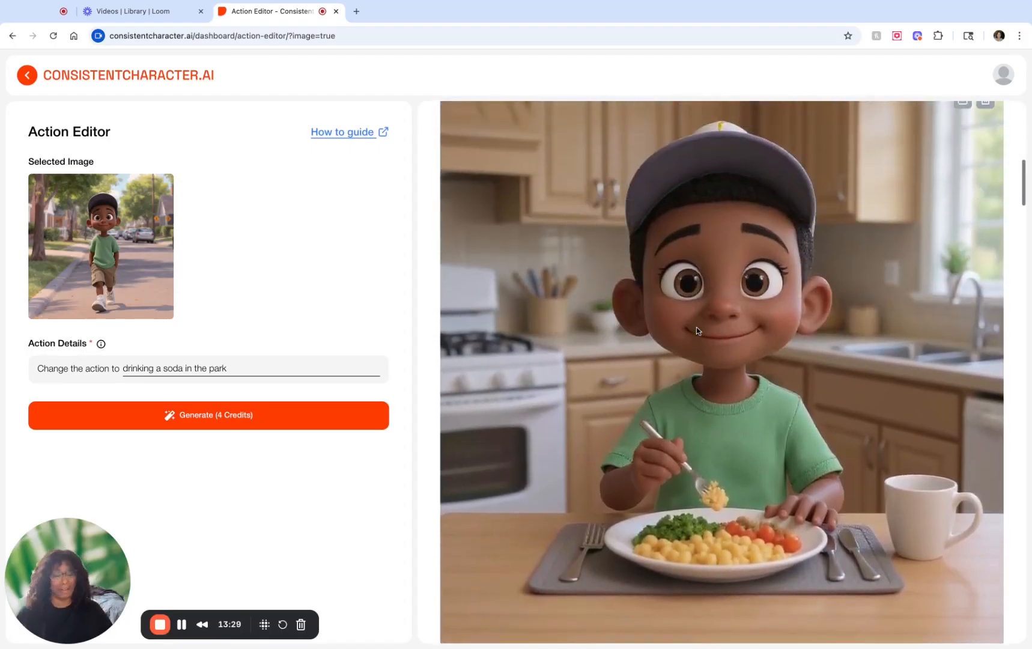
scroll(697, 327, "down", 15)
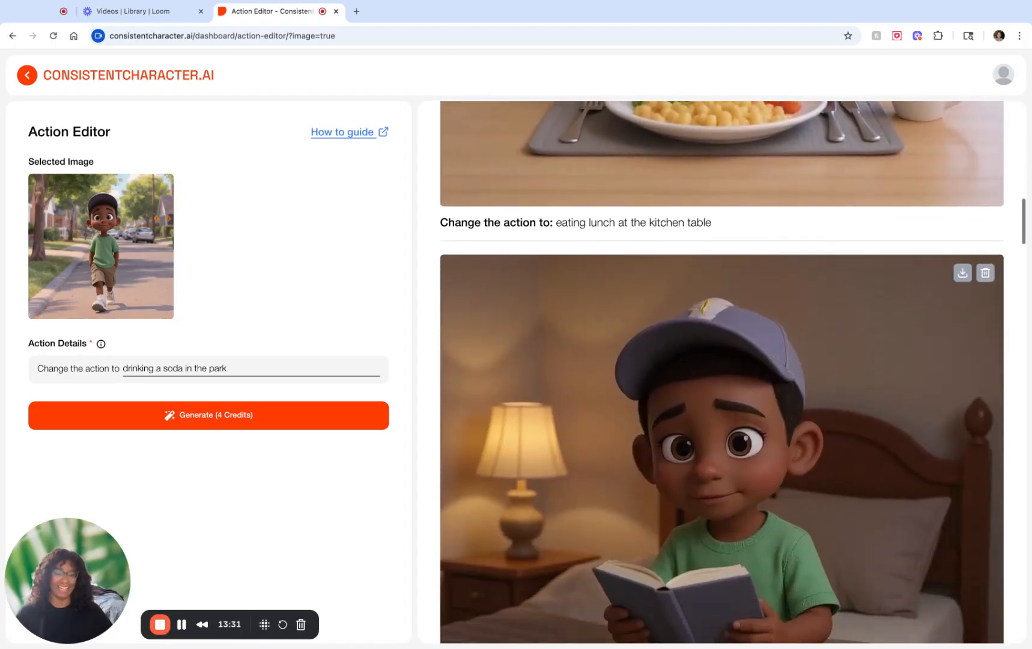
scroll(697, 327, "down", 7)
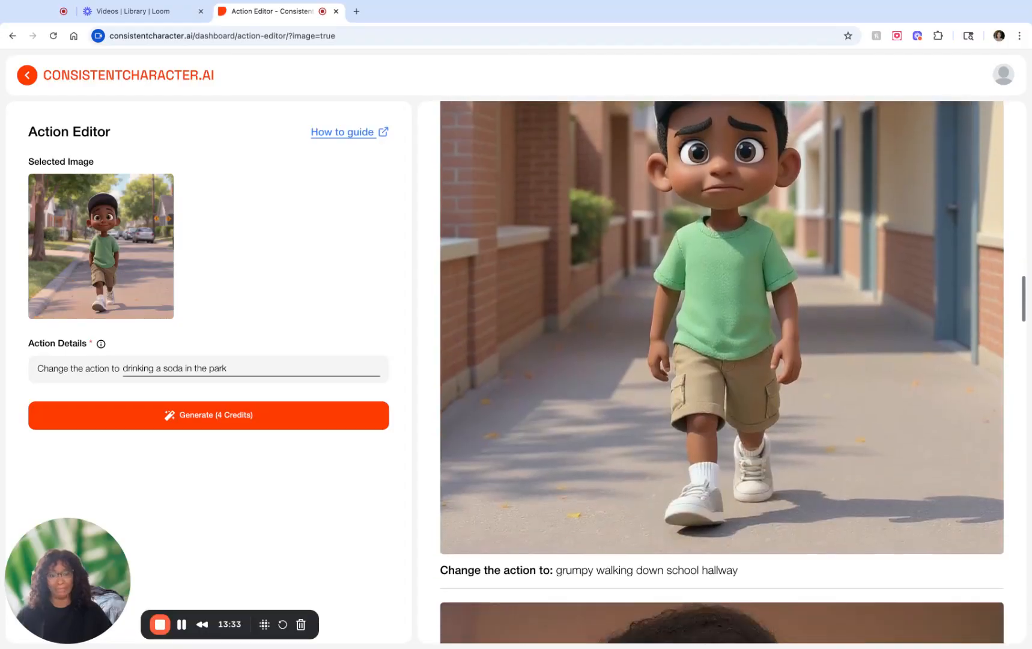
scroll(697, 327, "up", 12)
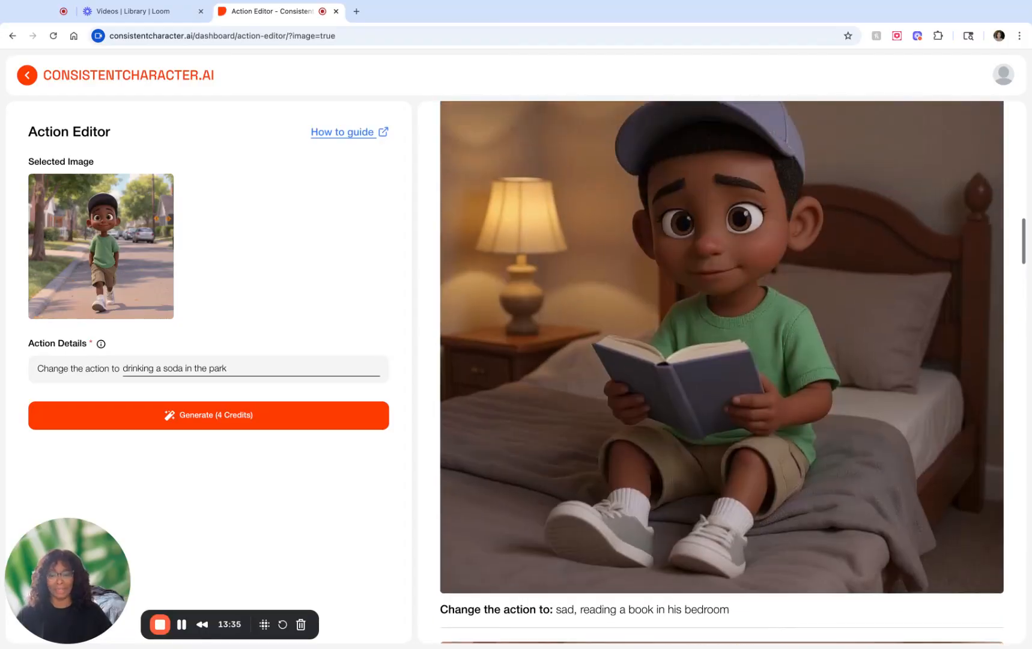
scroll(722, 371, "up", 12)
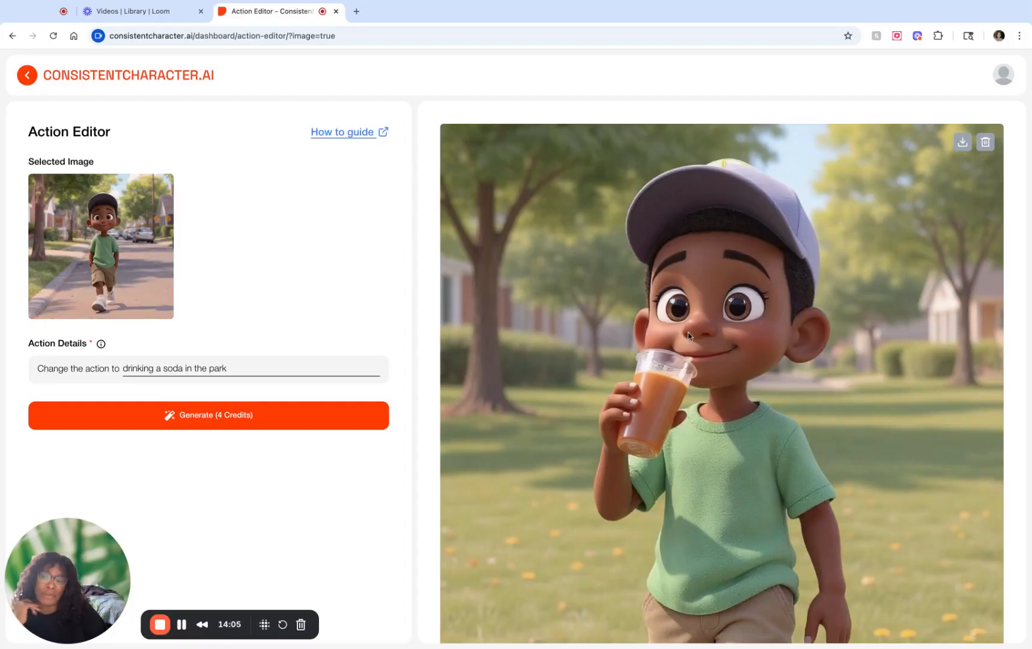
mouse_move(686, 246)
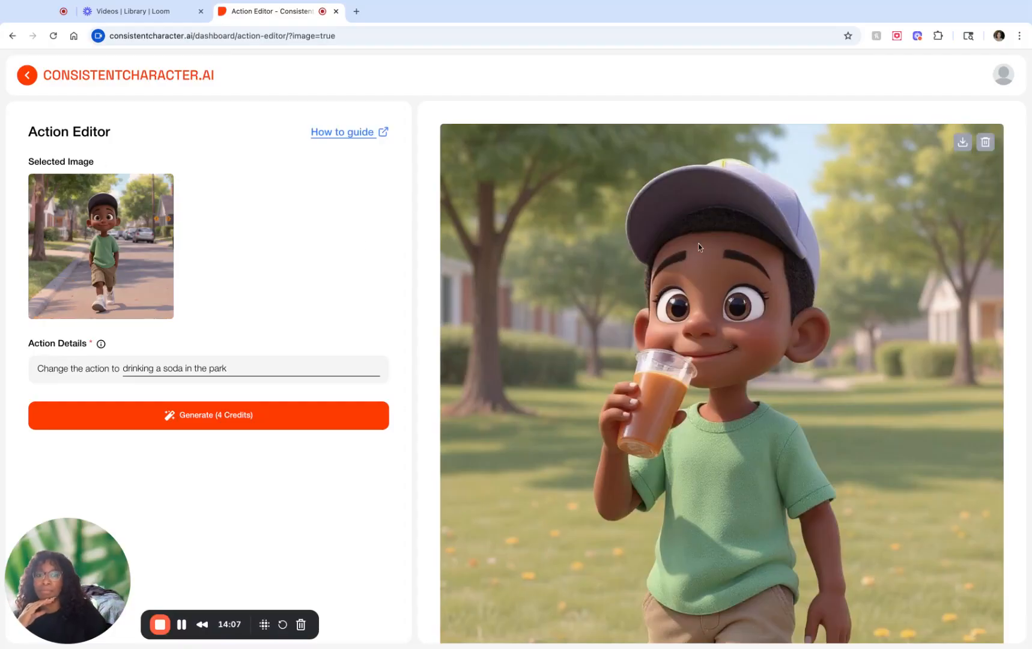